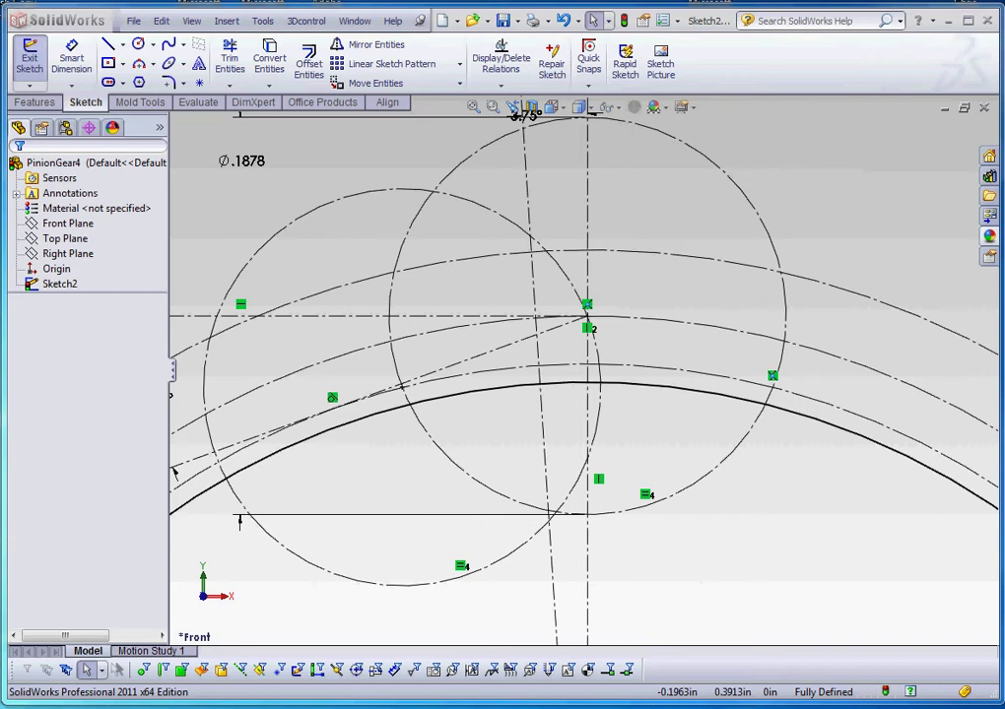
Change the ⌀.1878 tooth diameter dimension to 0.1875
scroll(692, 551, up, 3)
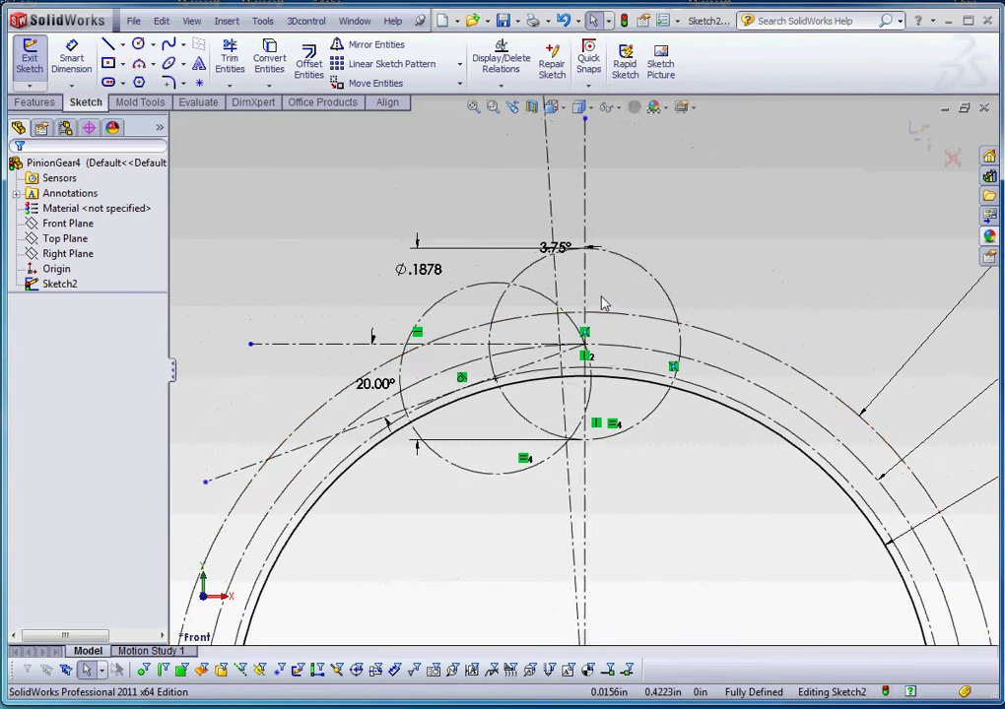
scroll(604, 305, down, 1)
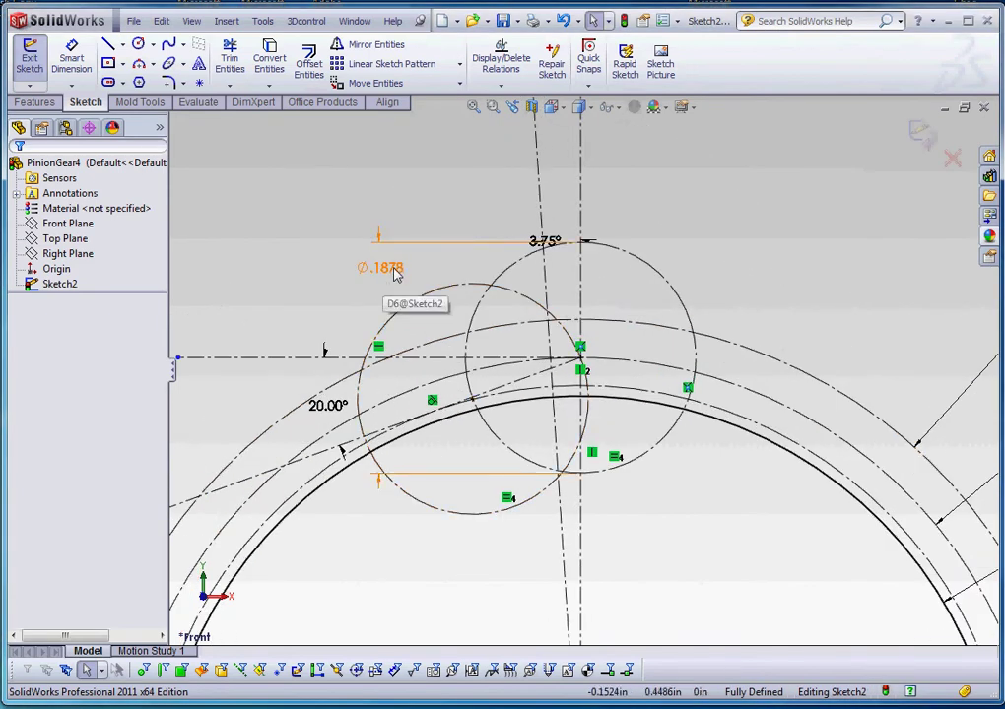
double_click(394, 272)
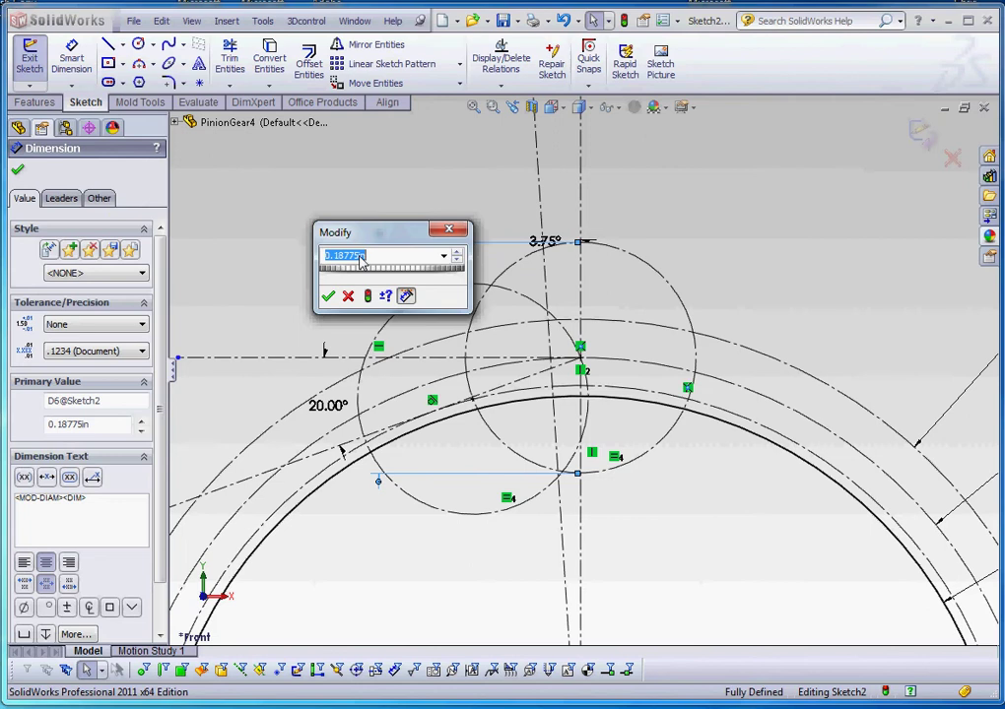
click(355, 256)
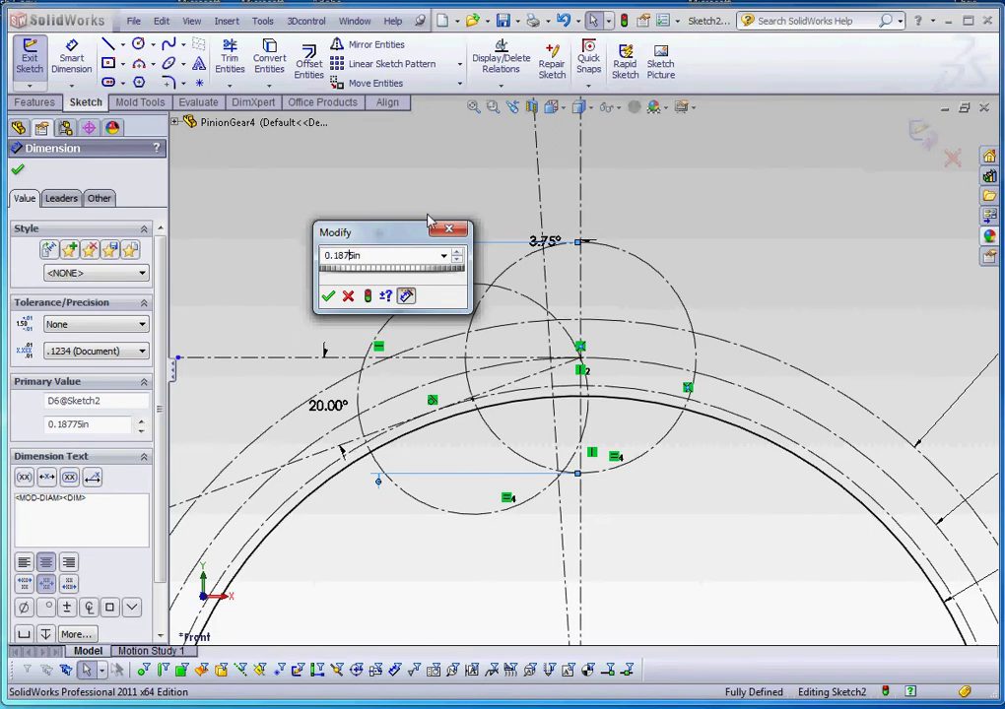
click(328, 295)
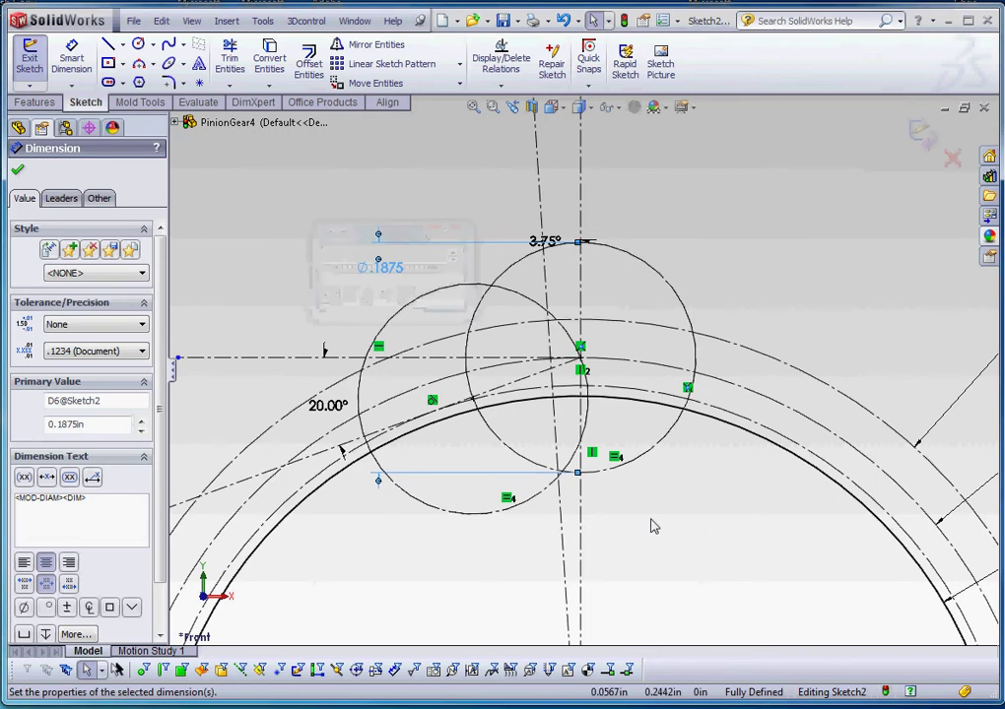
click(653, 525)
Inspect the tooth sketch and check the pitch circle arc, leaving nothing selected
scroll(587, 399, up, 3)
scroll(588, 399, down, 4)
scroll(587, 399, up, 1)
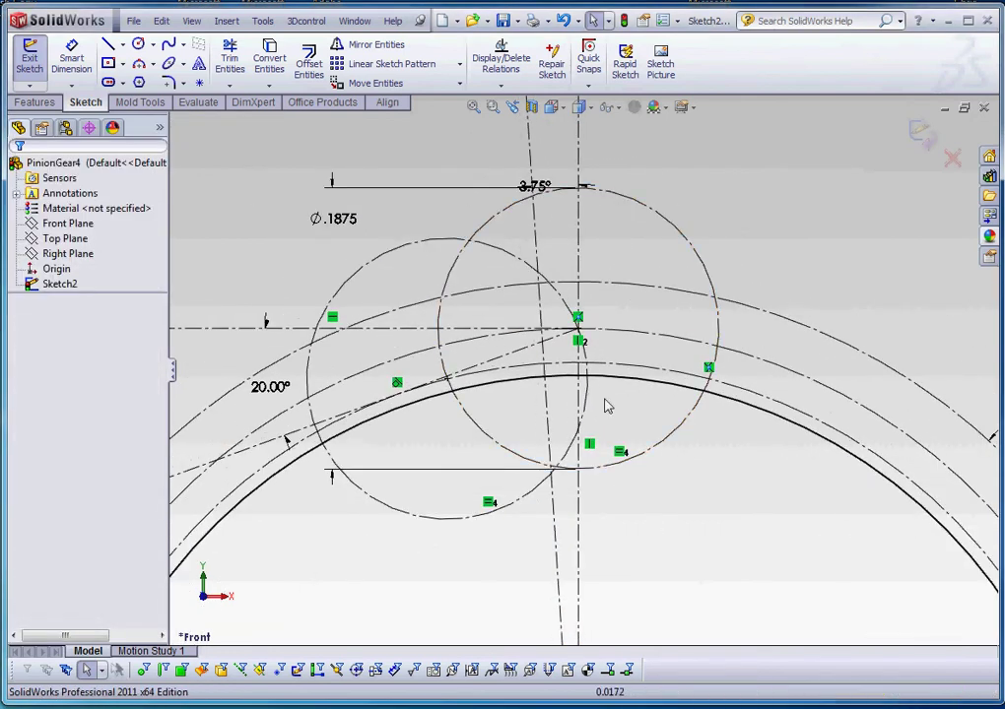
scroll(578, 341, down, 2)
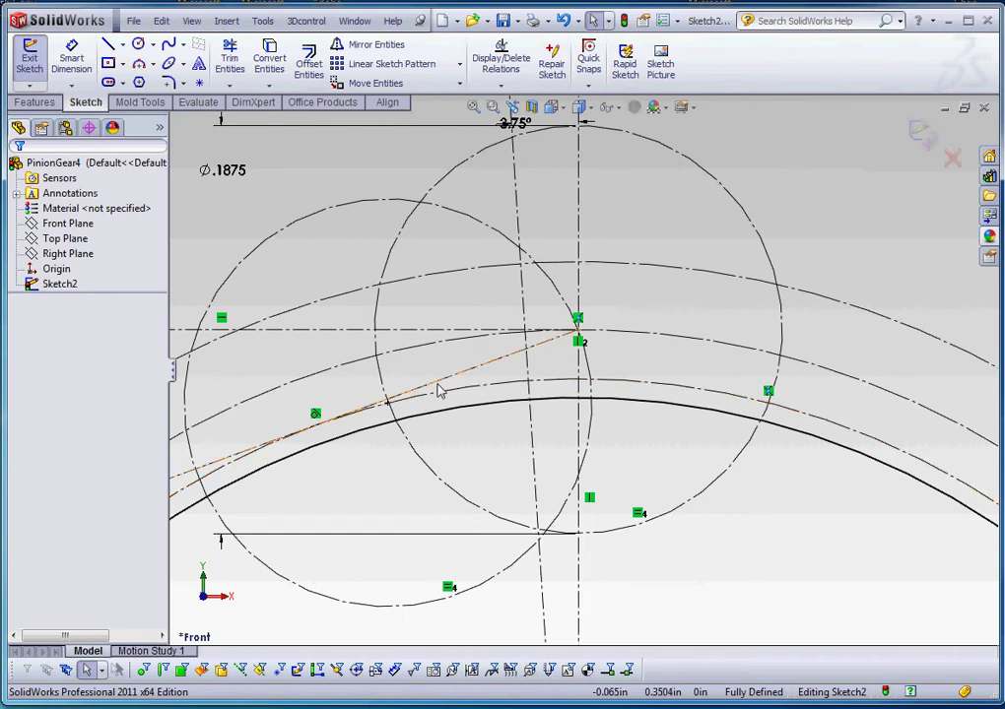
scroll(386, 412, down, 5)
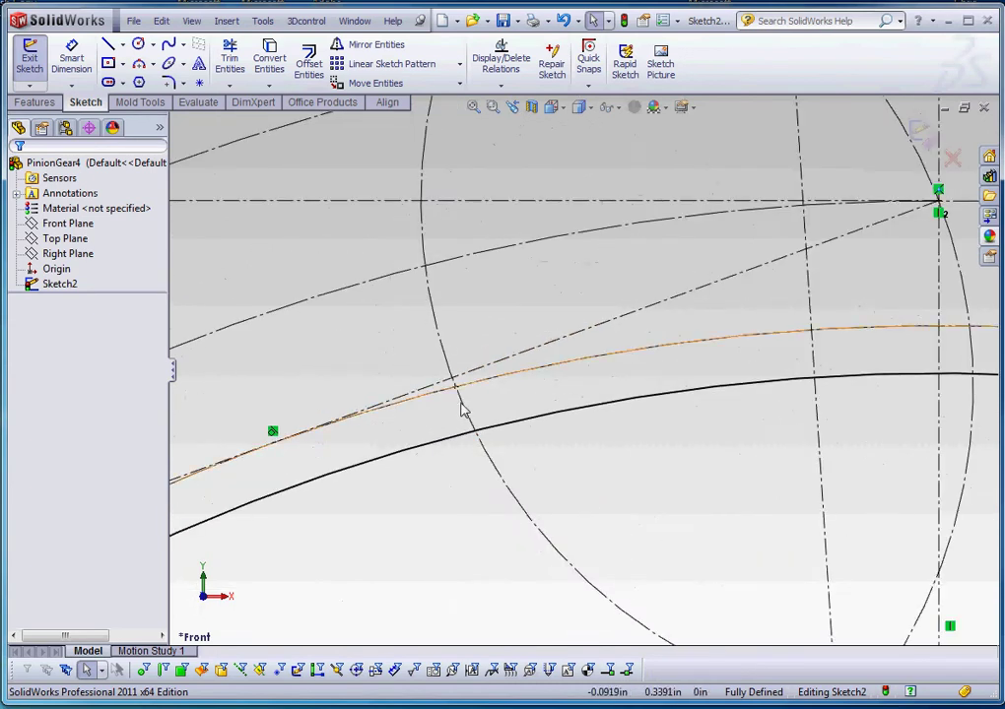
scroll(458, 402, up, 5)
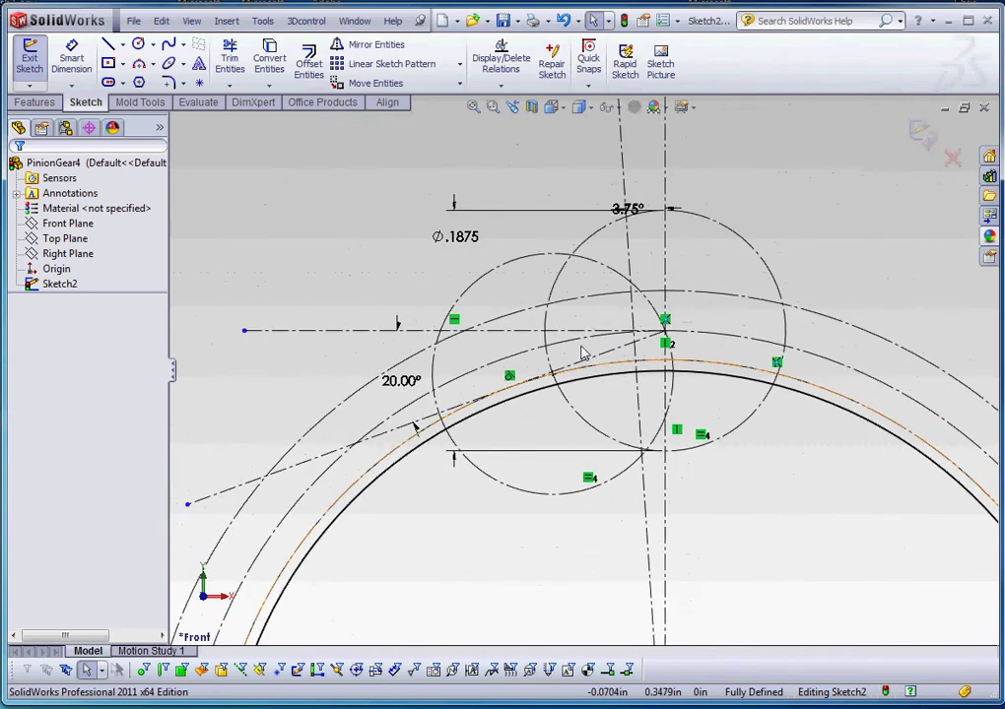
scroll(603, 311, down, 2)
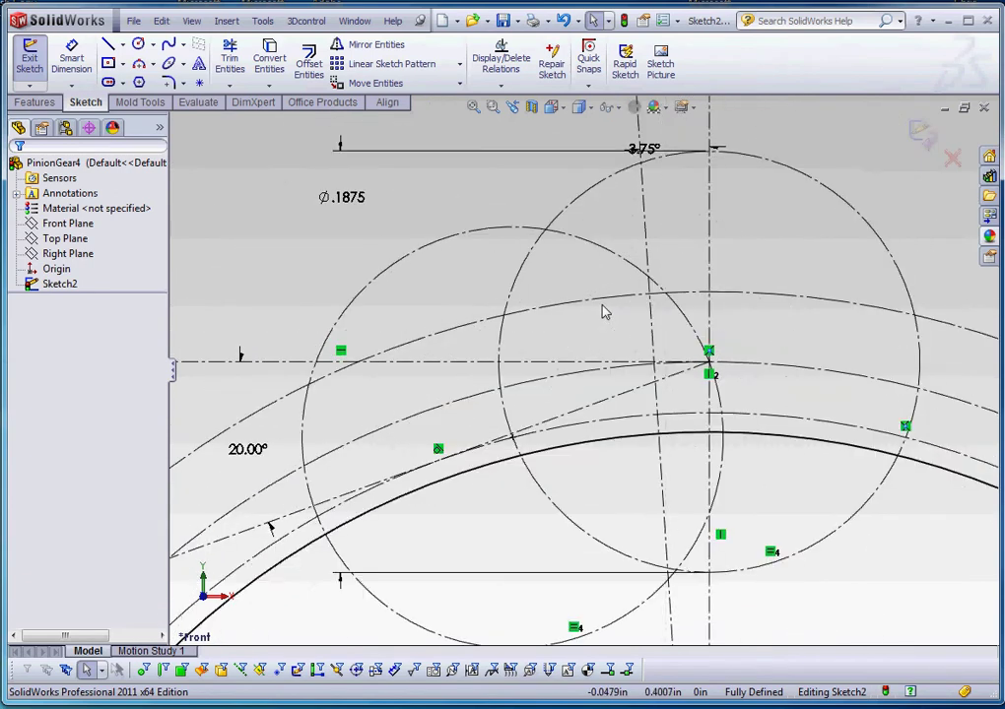
scroll(709, 369, up, 2)
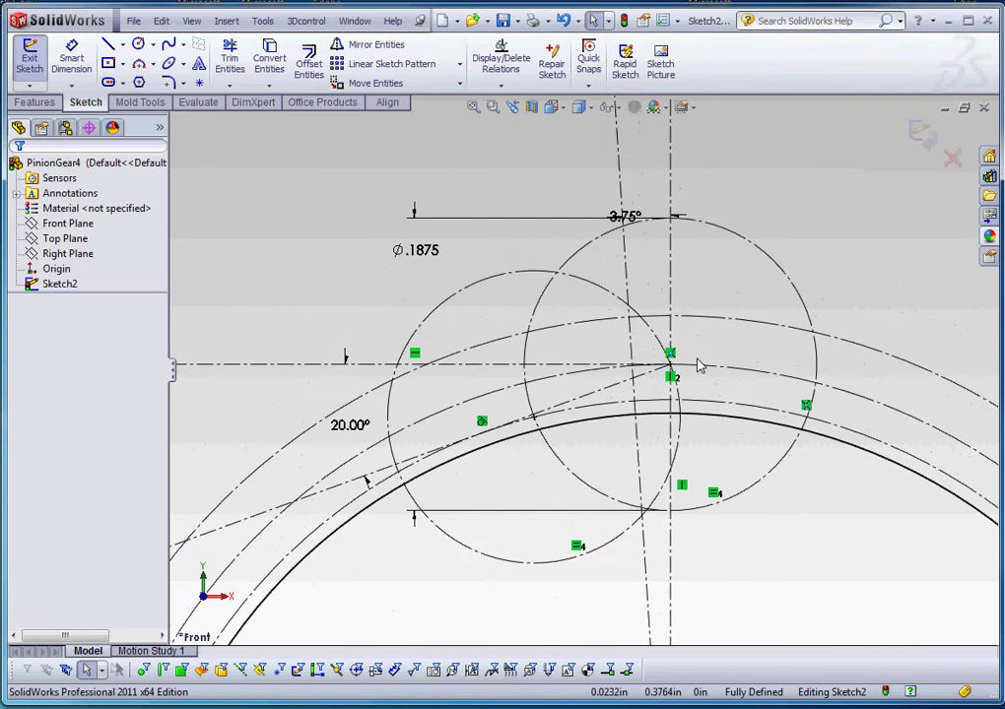
scroll(683, 361, down, 4)
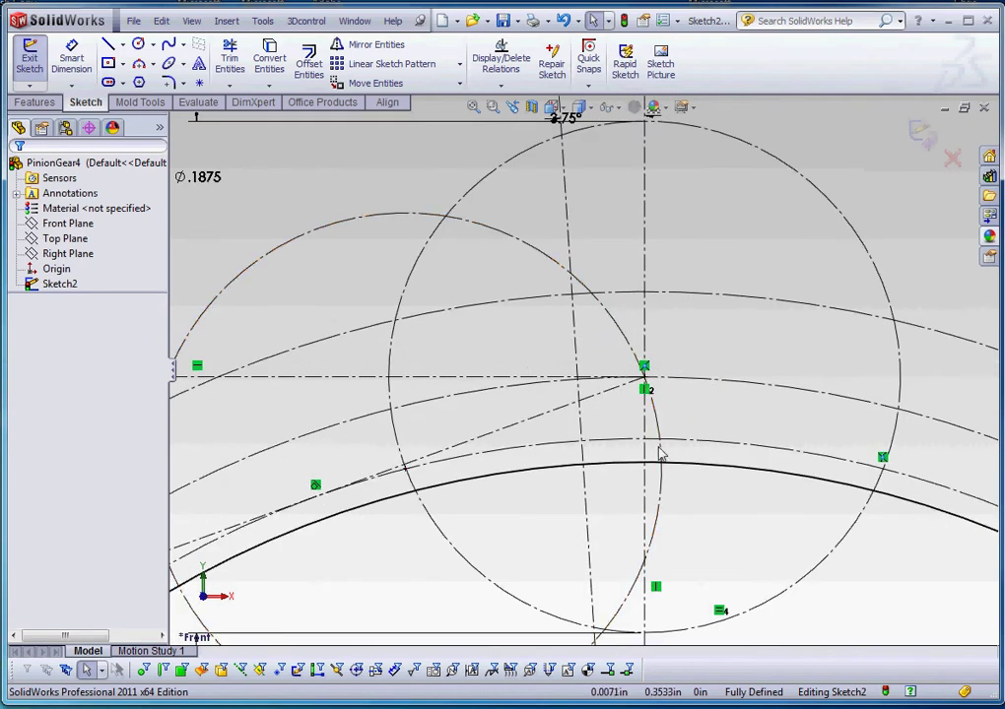
click(628, 380)
key(Escape)
Draw a three-point flank arc from the outer circle to the pitch point
click(139, 63)
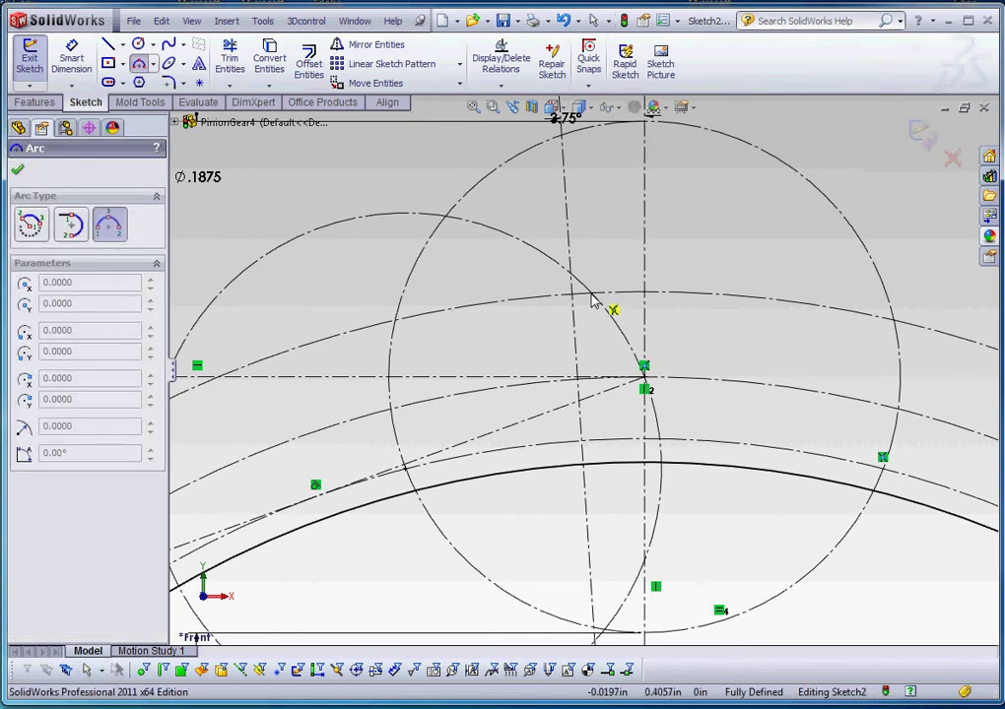
scroll(588, 298, down, 5)
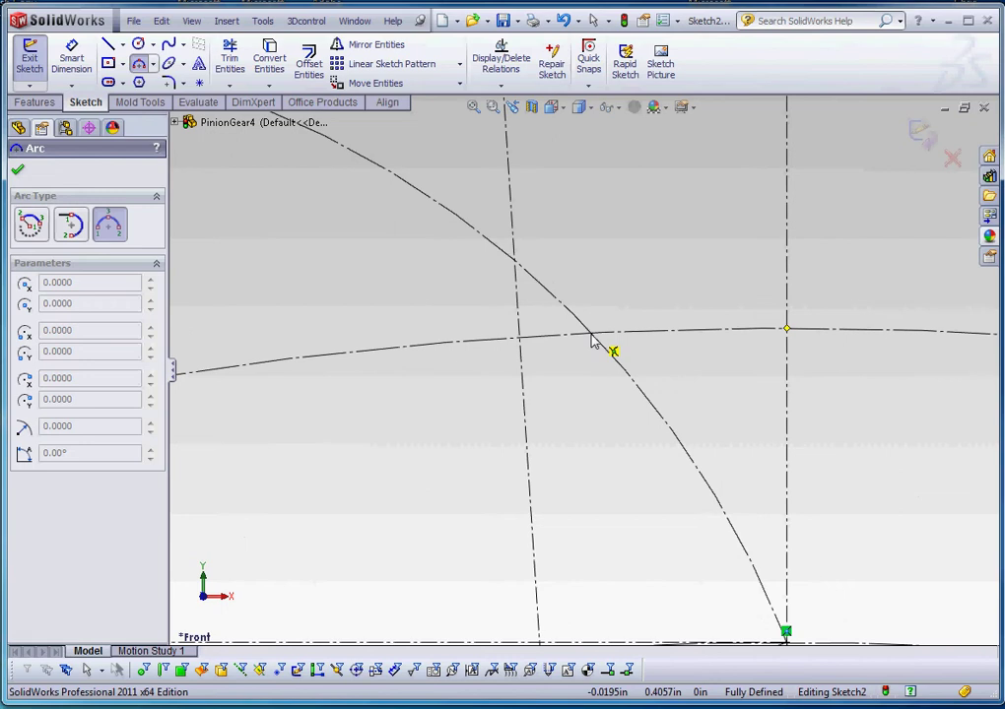
click(592, 340)
scroll(591, 359, up, 3)
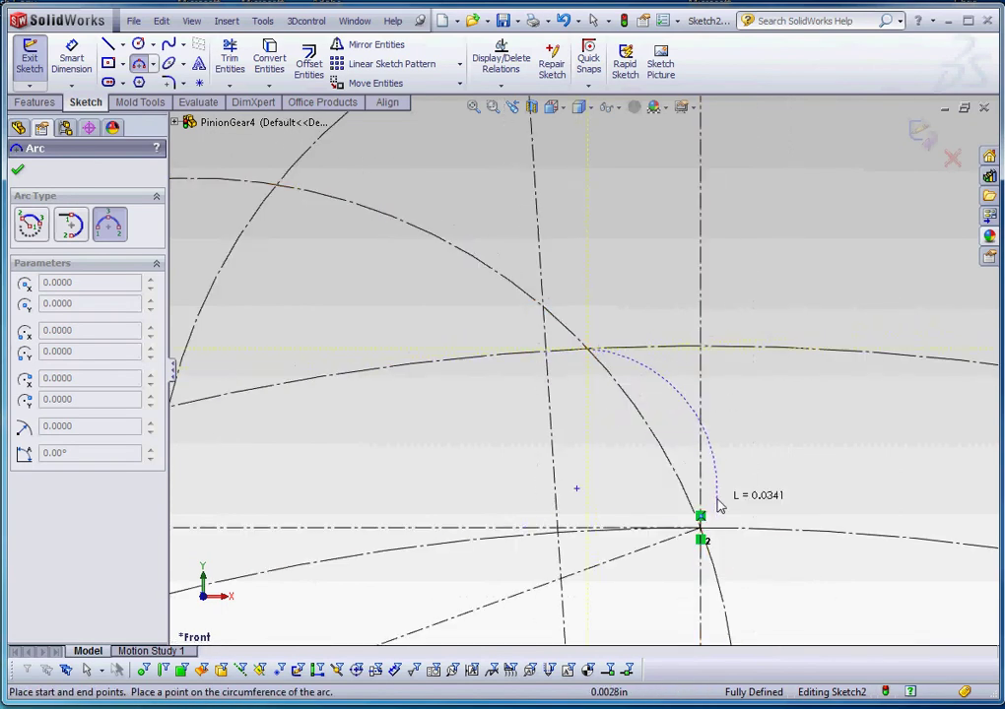
scroll(719, 508, down, 4)
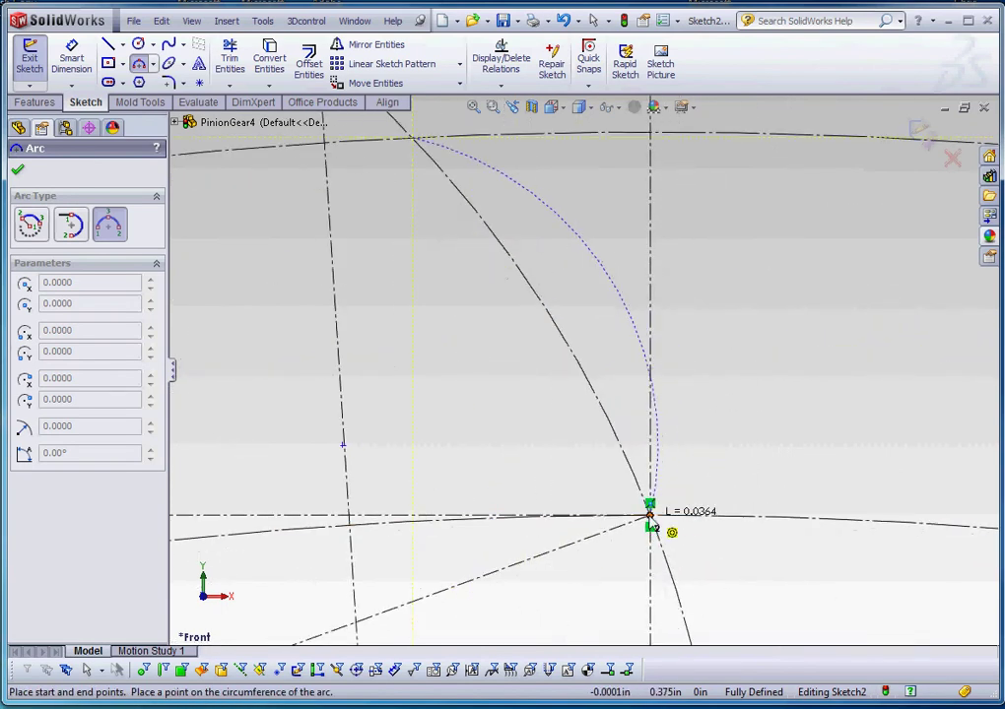
click(649, 515)
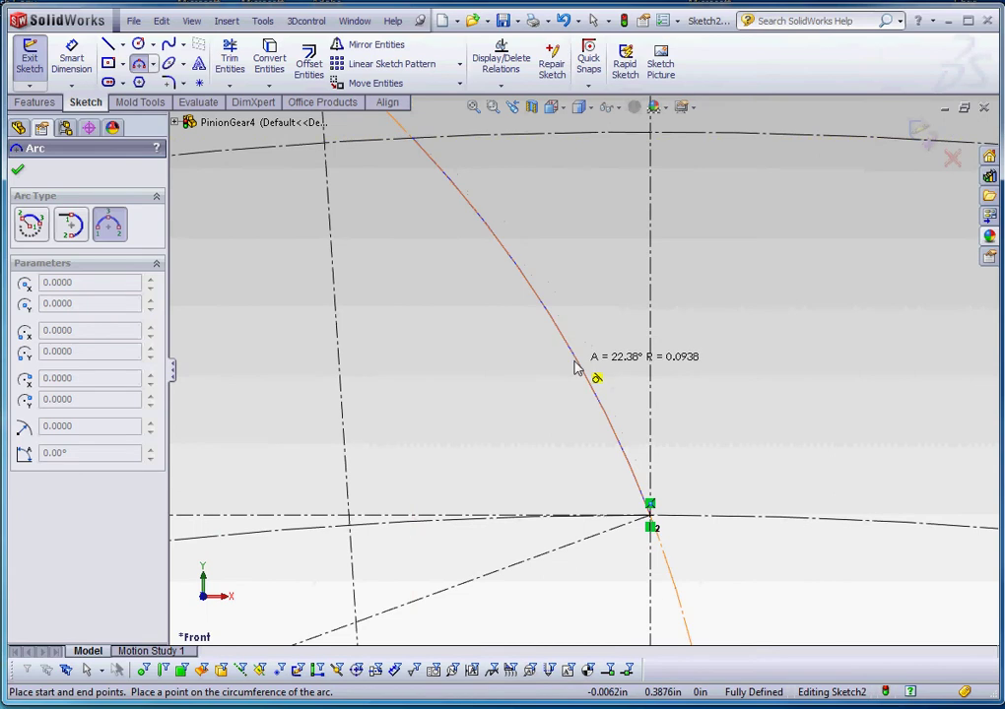
click(578, 367)
key(Escape)
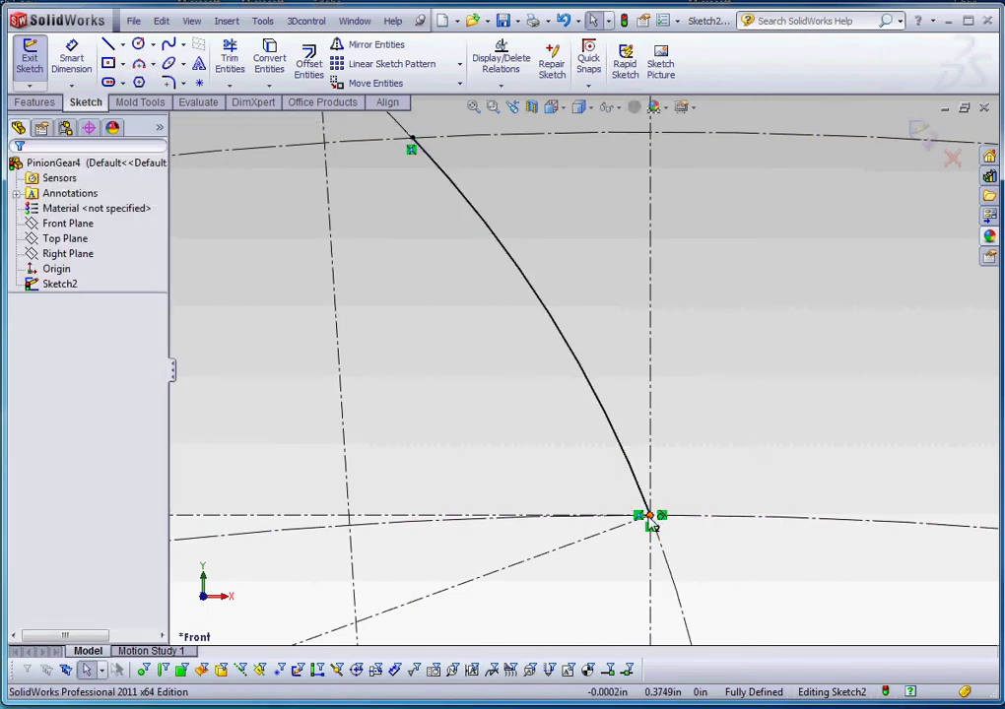
Draw a second three-point arc from the first arc's lower end to the root circle
scroll(583, 380, up, 3)
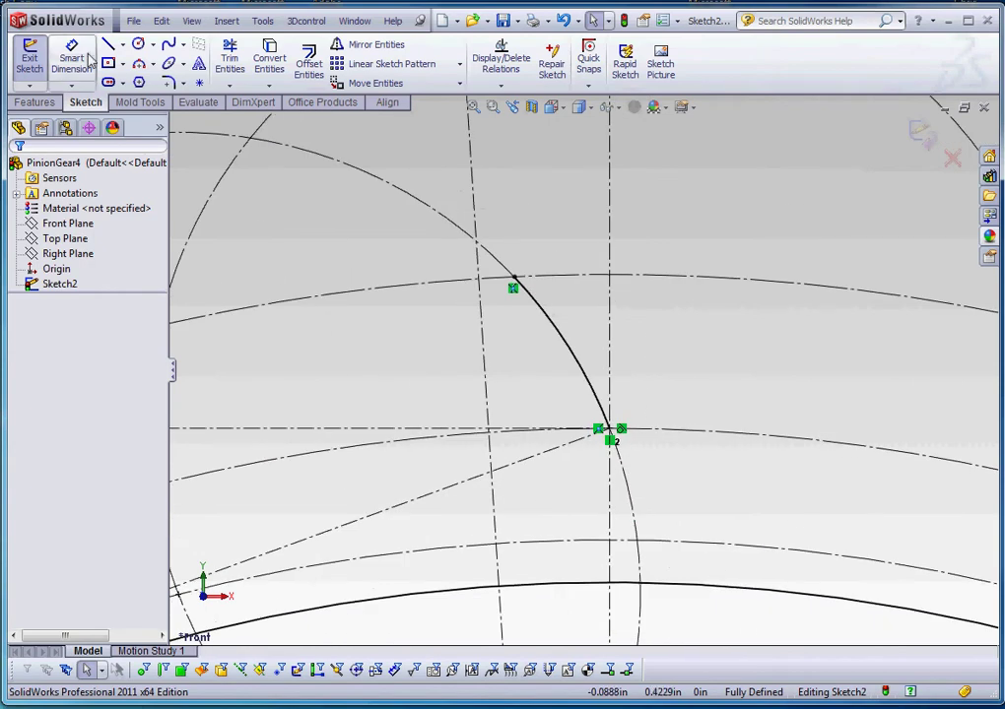
click(140, 67)
scroll(668, 473, down, 3)
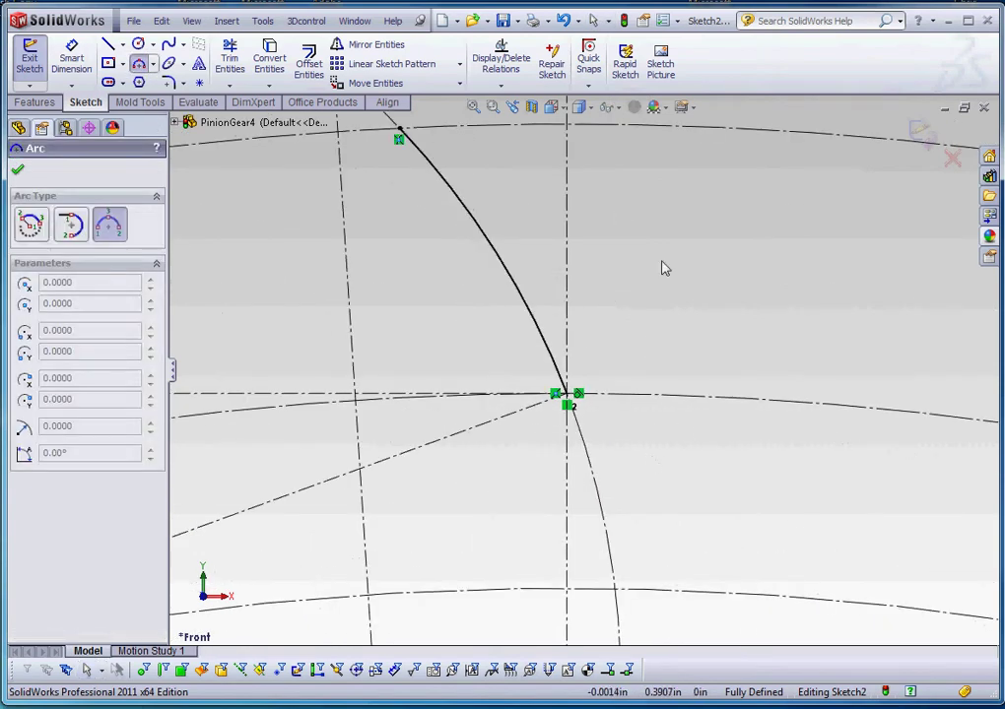
scroll(583, 241, up, 1)
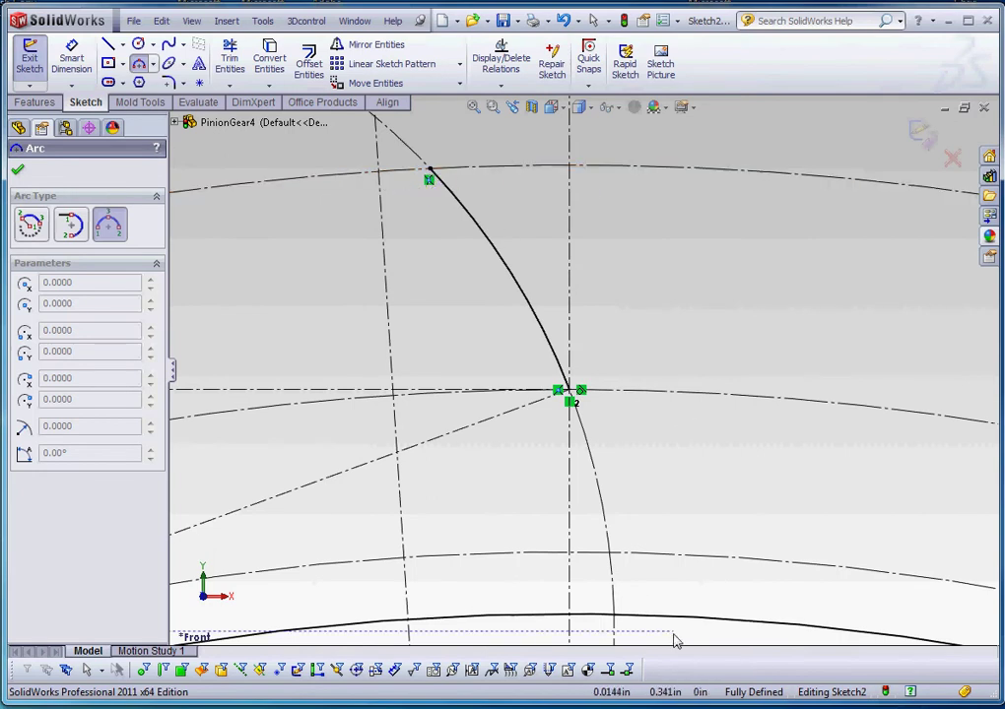
click(568, 391)
click(681, 616)
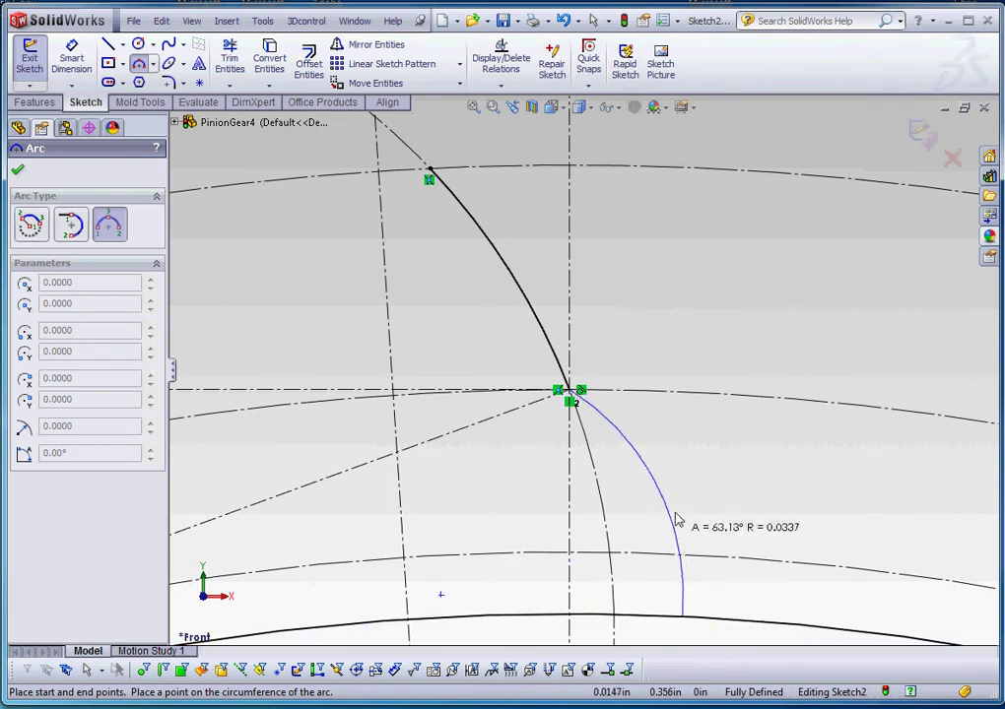
click(672, 512)
key(Escape)
scroll(679, 635, down, 3)
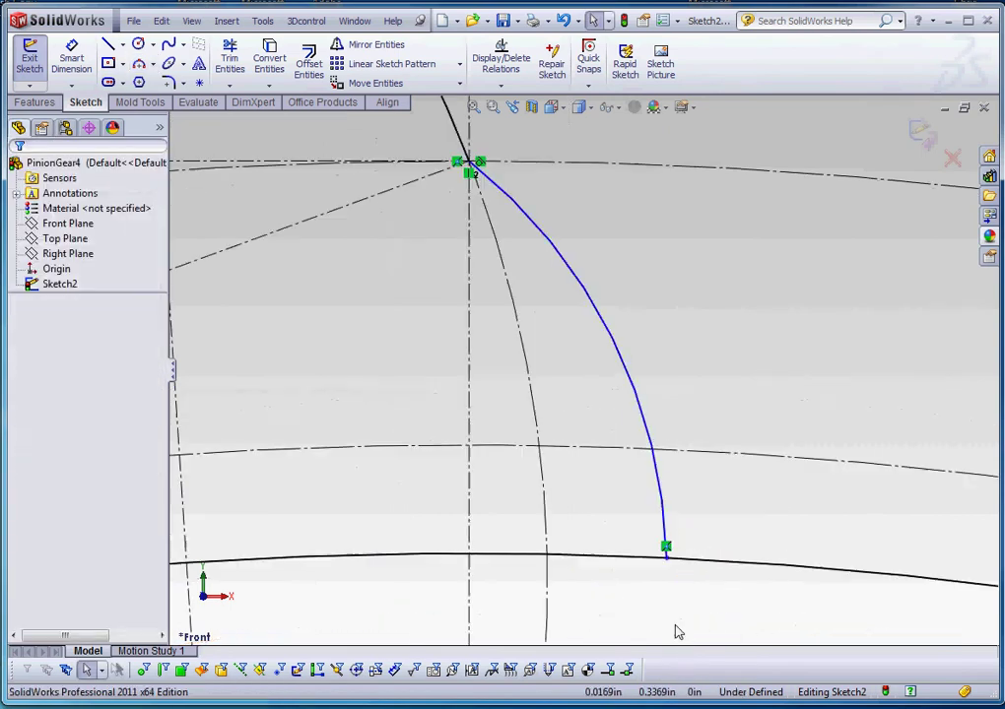
scroll(678, 631, down, 2)
scroll(638, 496, up, 3)
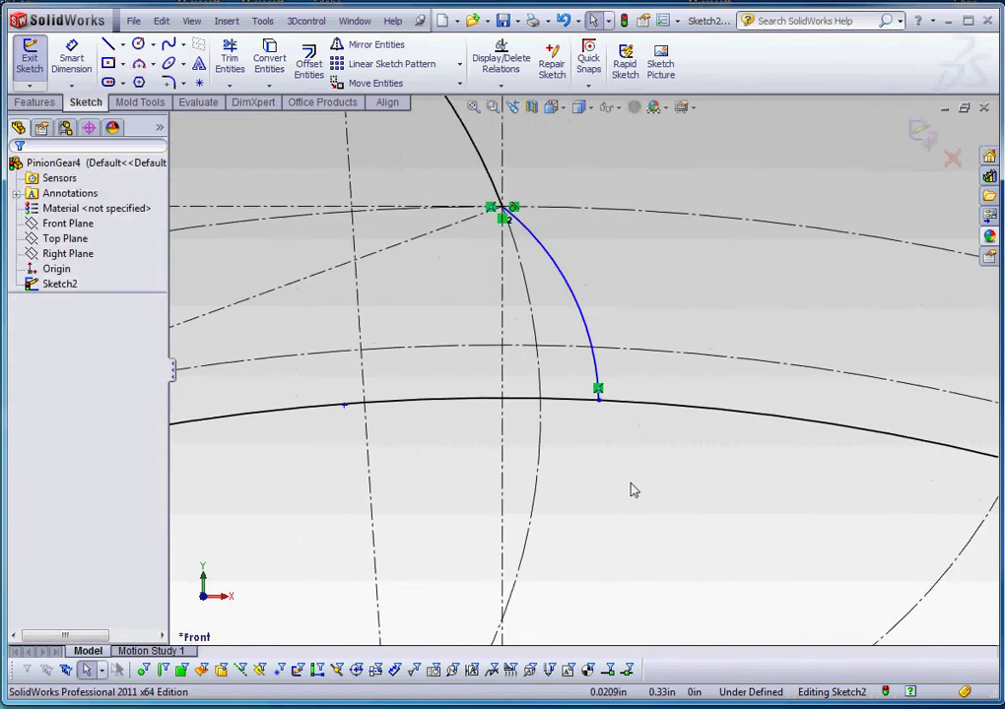
Draw a construction centerline from the flank's lower end toward the gear centre, then select the lower arc
click(122, 44)
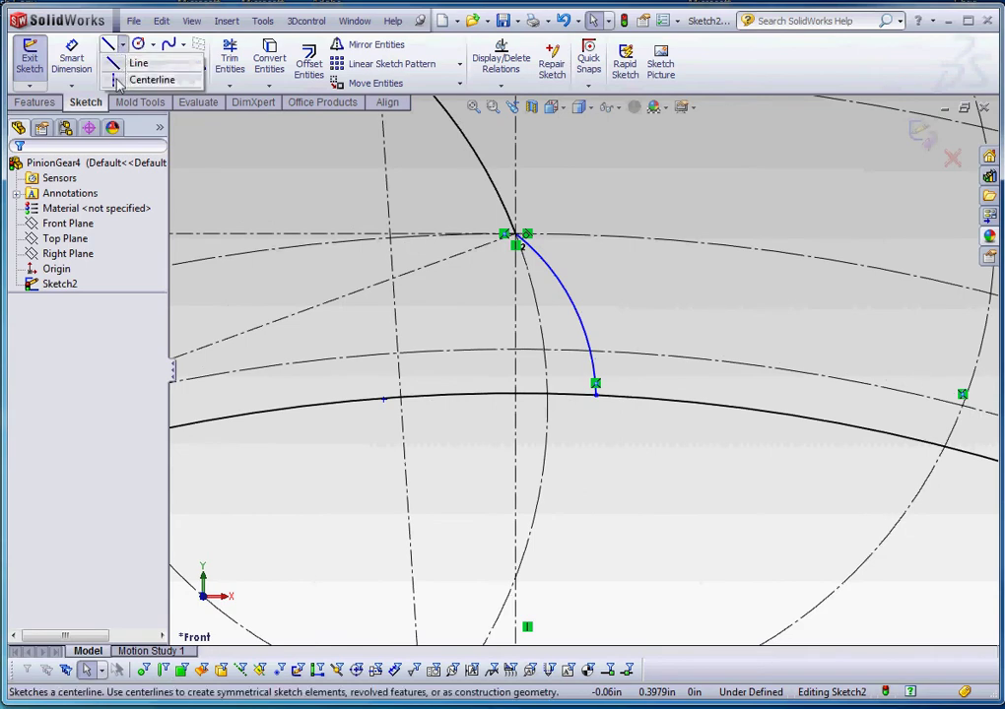
click(123, 79)
click(595, 384)
scroll(595, 389, up, 2)
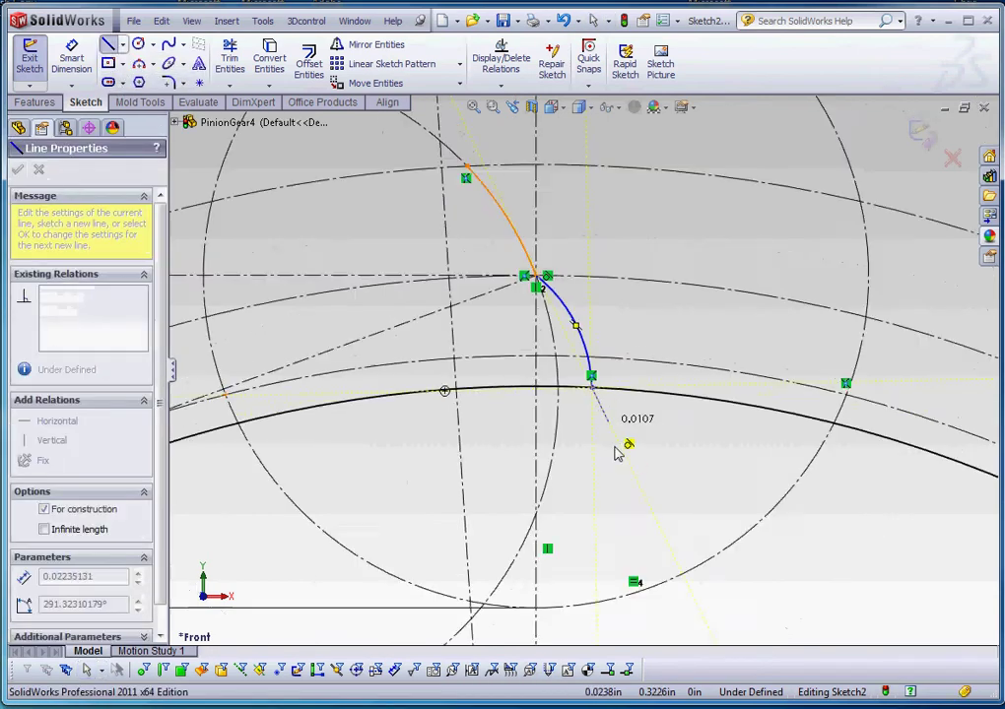
scroll(618, 453, up, 4)
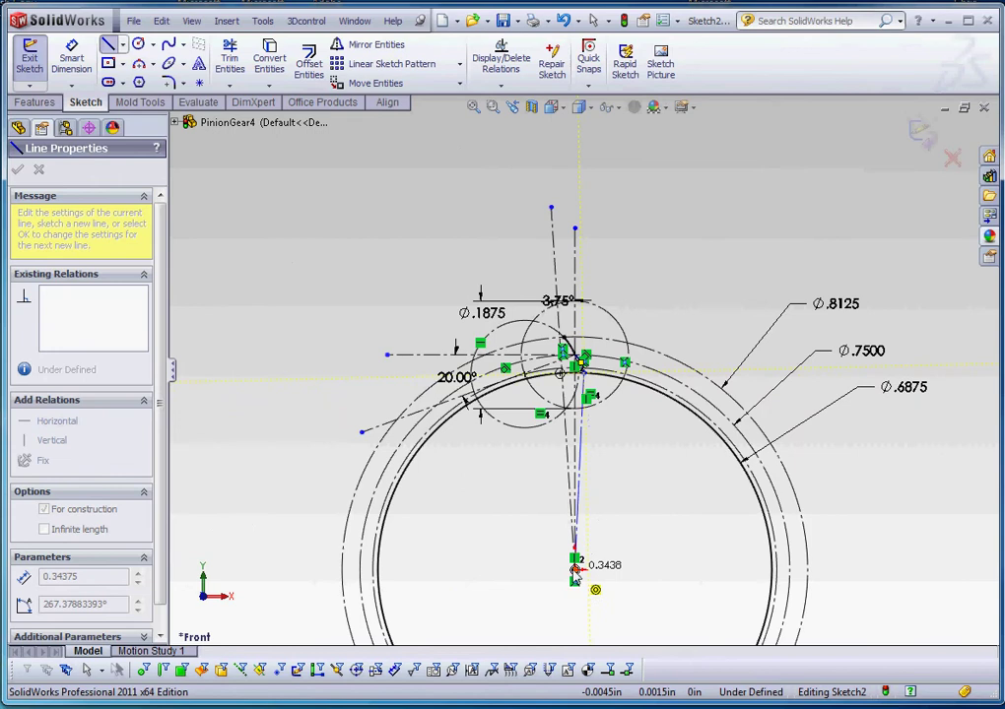
click(576, 552)
key(Escape)
scroll(583, 460, down, 5)
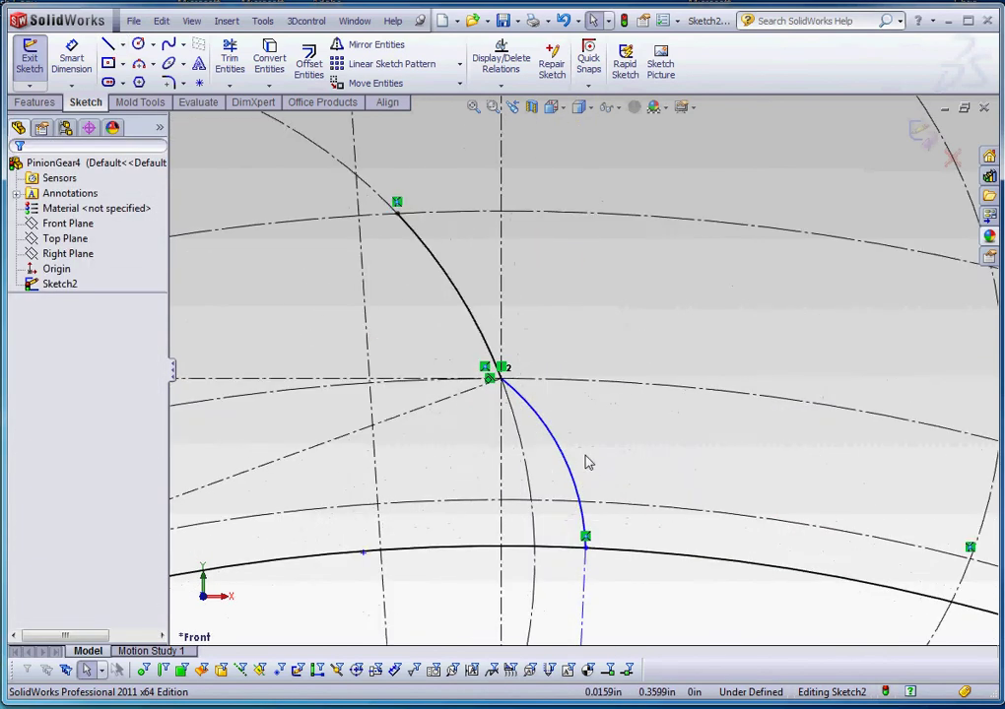
scroll(587, 462, down, 3)
scroll(590, 491, up, 2)
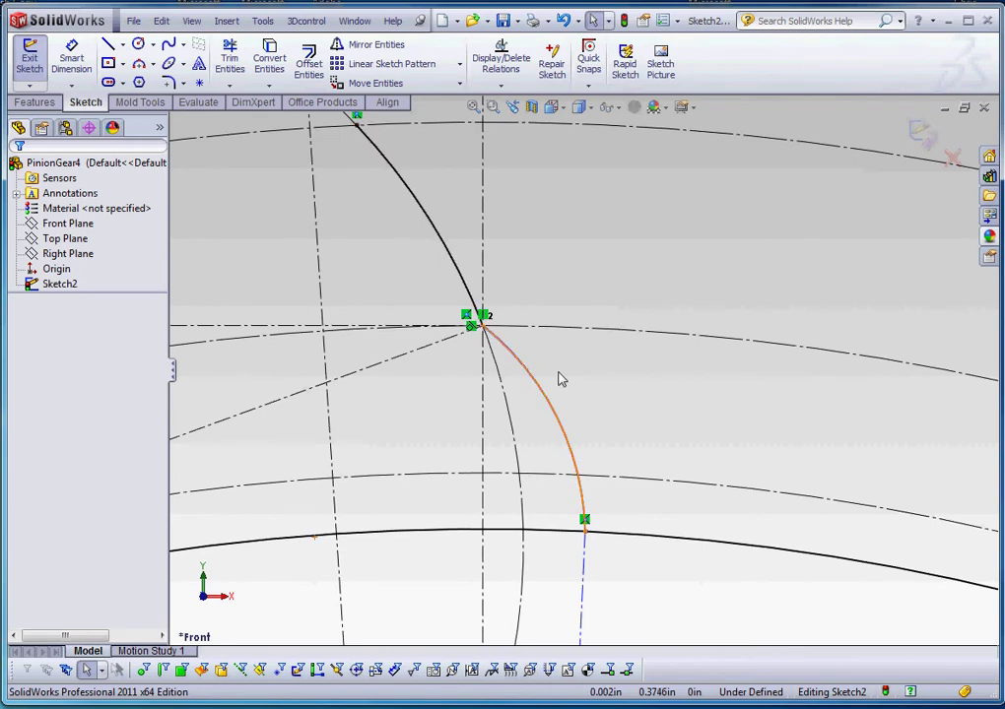
click(562, 430)
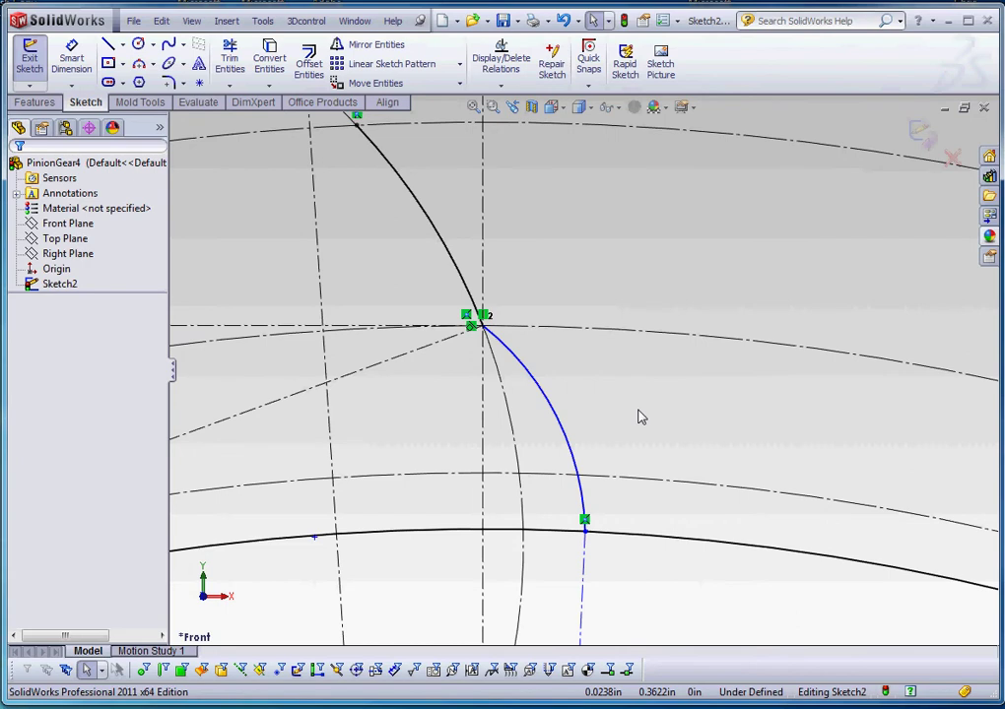
Make the upper and lower flank arcs tangent to each other
click(513, 360)
ctrl+click(467, 286)
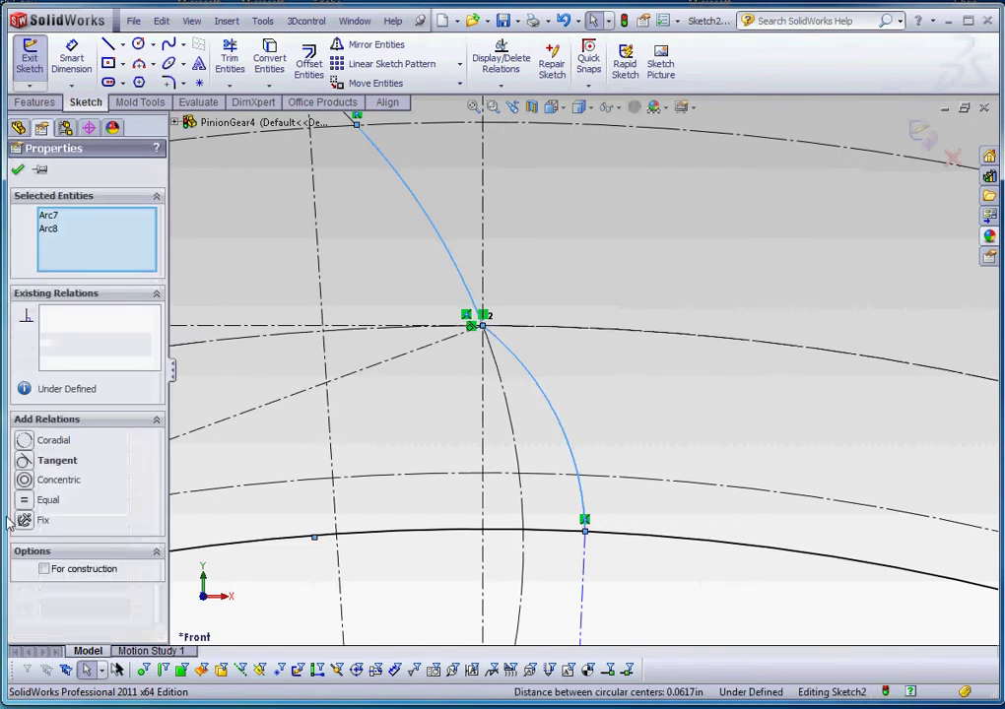
click(30, 460)
click(695, 471)
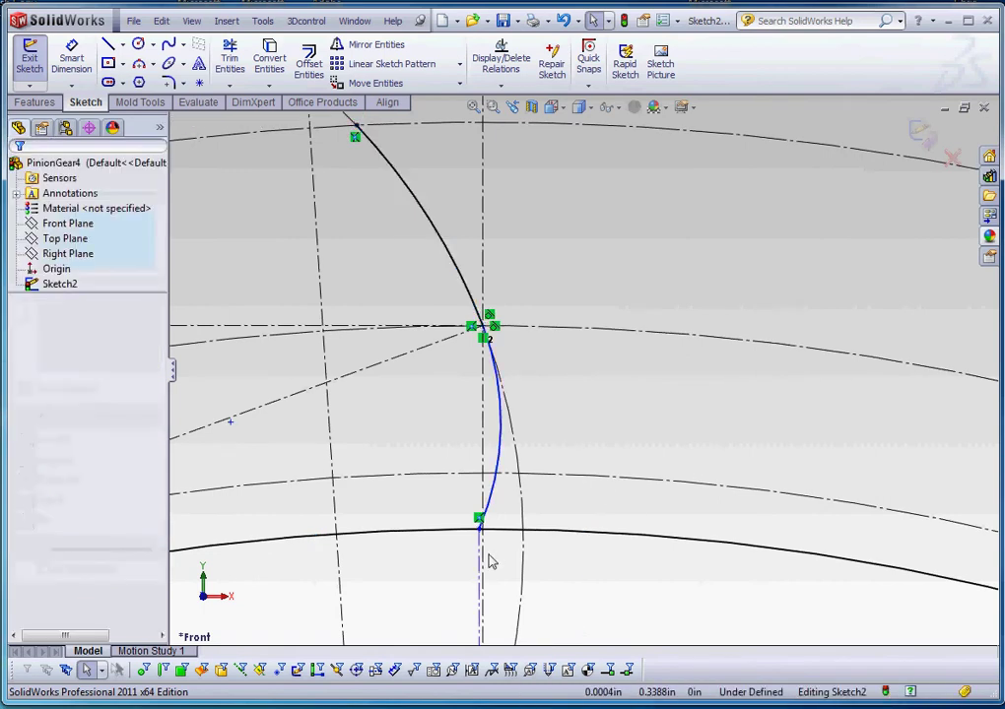
scroll(488, 557, down, 3)
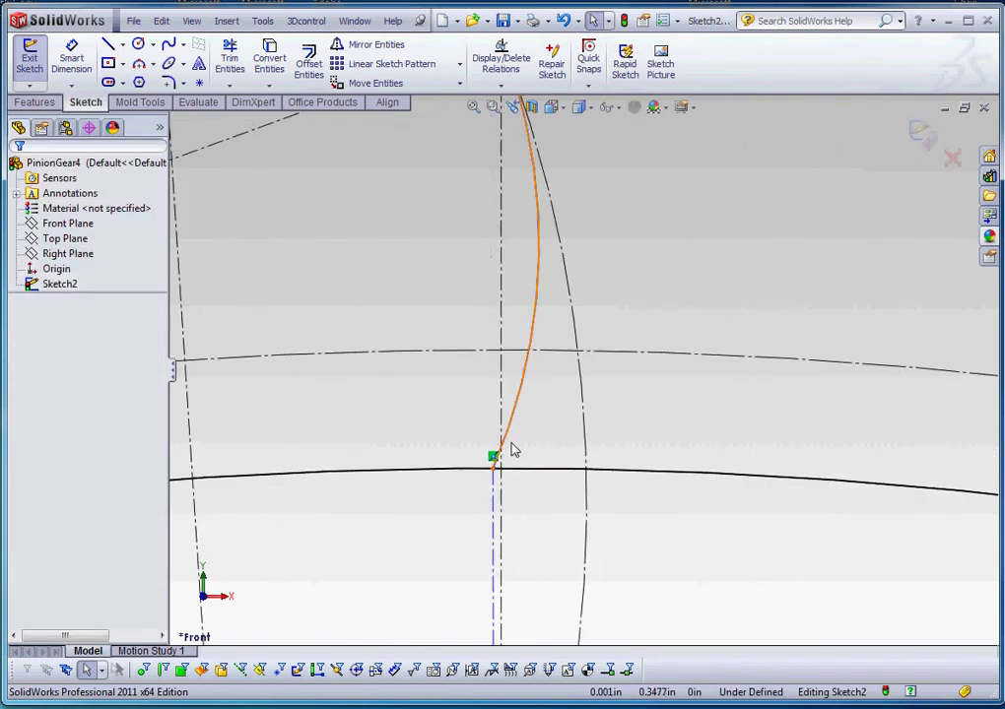
Make the flank arc tangent to the vertical construction line and drag its endpoint along the base circle
click(511, 446)
ctrl+click(493, 520)
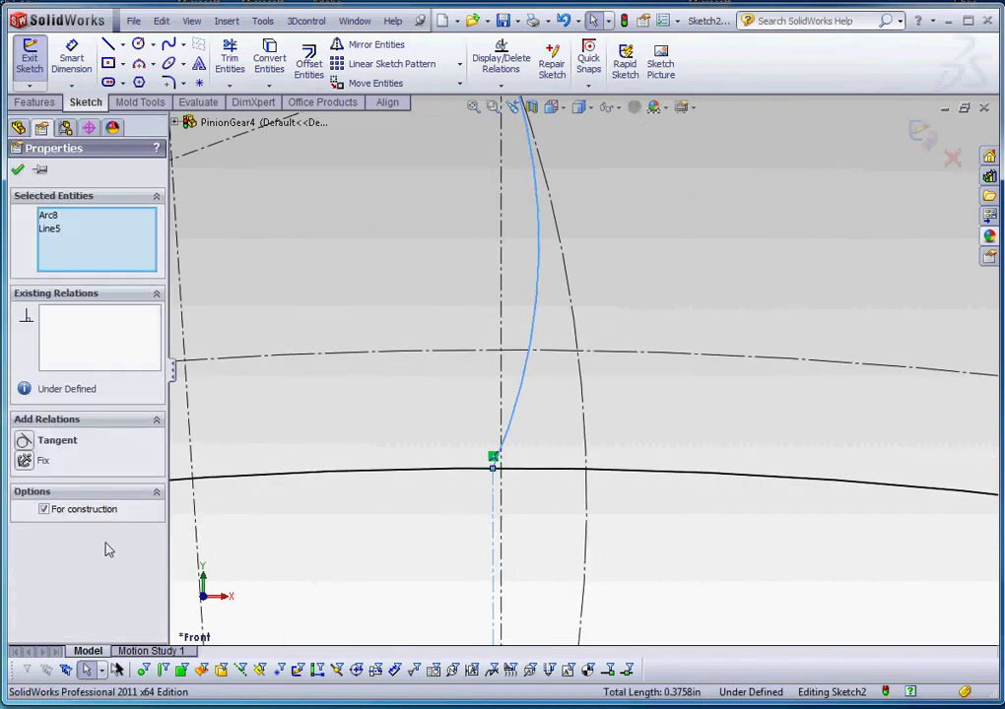
click(23, 442)
click(673, 586)
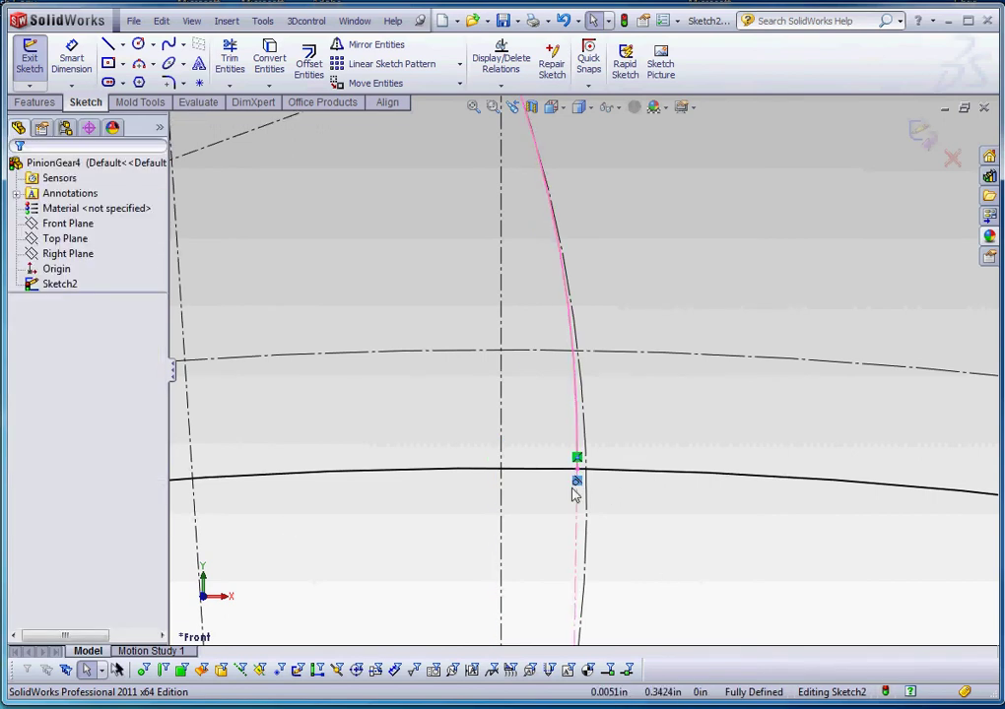
drag(585, 471, 631, 492)
click(684, 539)
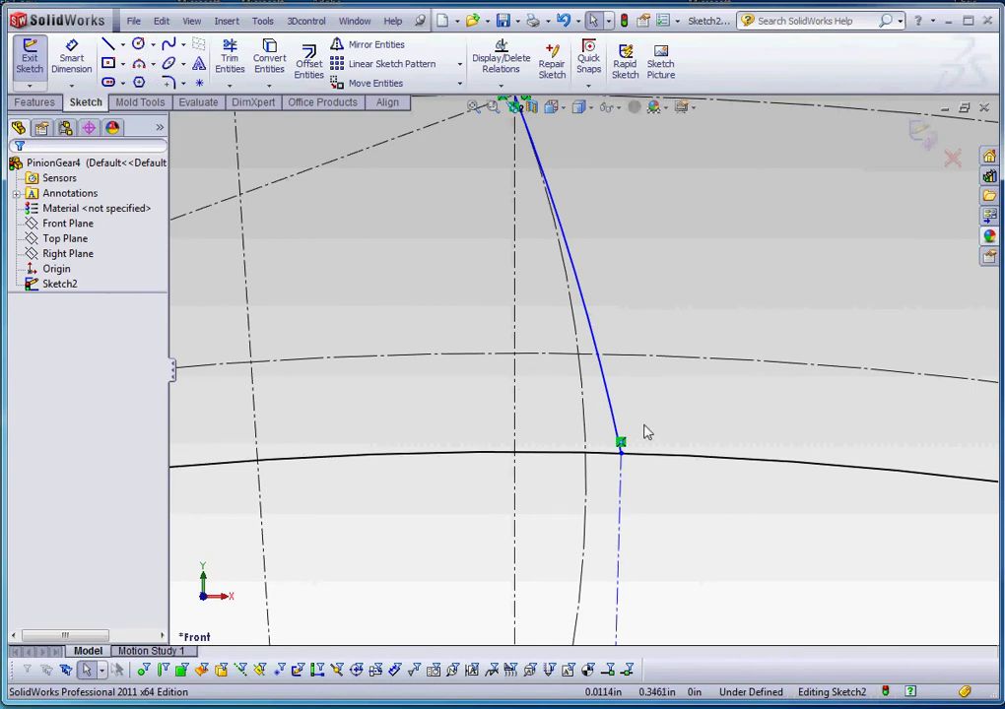
Retry the arc–line tangent, undo the conflicting relation, and drag the endpoint left along the base circle
click(608, 415)
ctrl+click(630, 353)
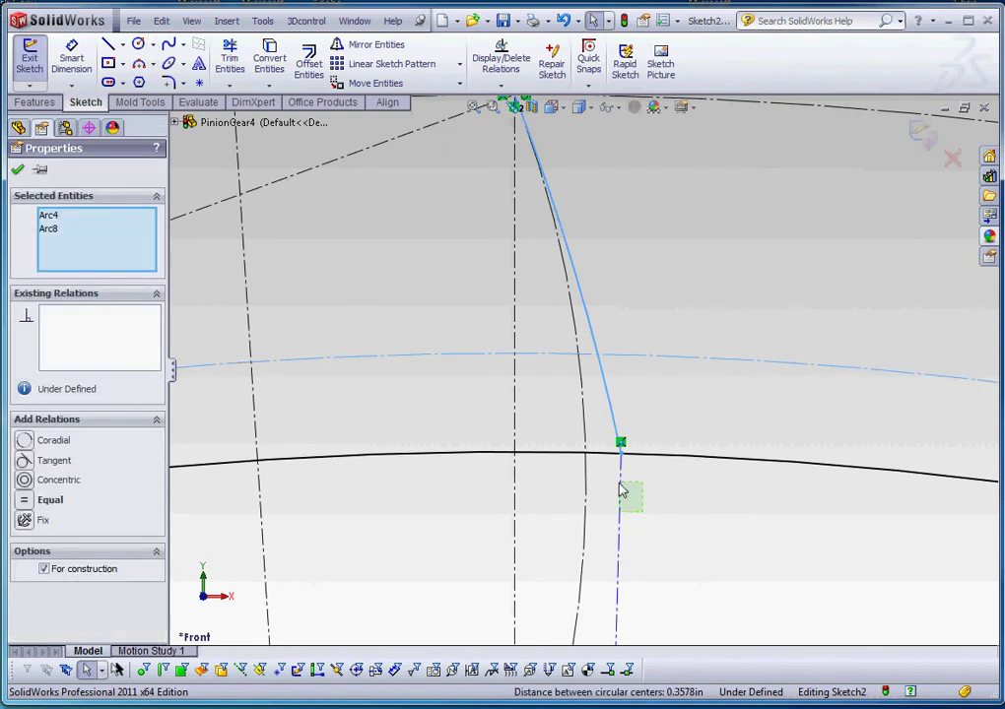
ctrl+click(620, 493)
ctrl+click(655, 457)
click(684, 408)
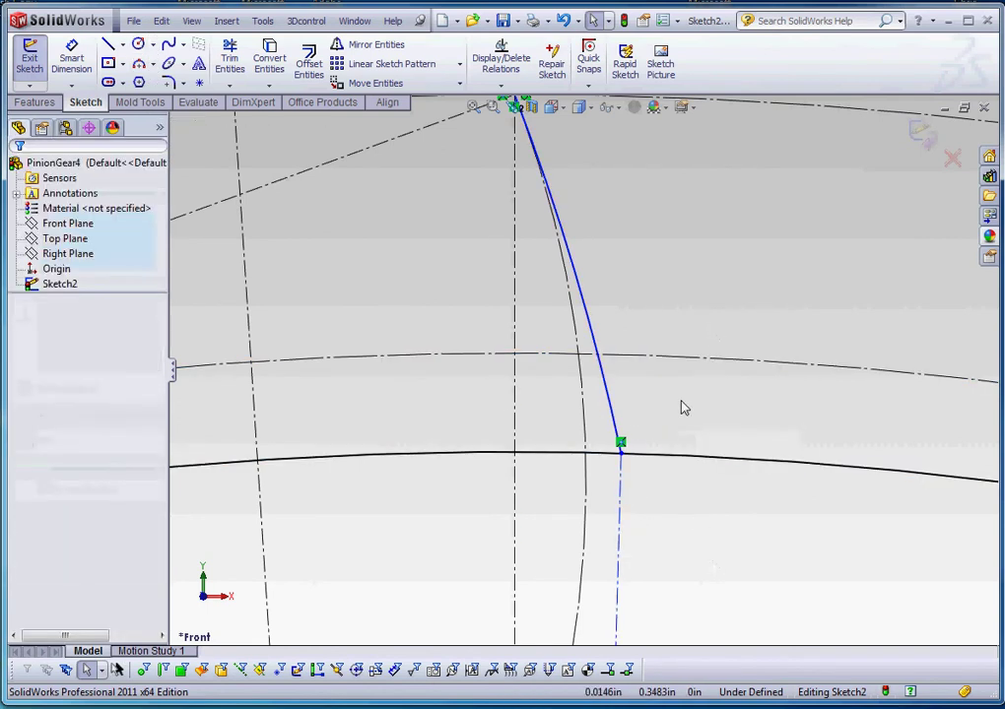
click(611, 421)
ctrl+click(618, 489)
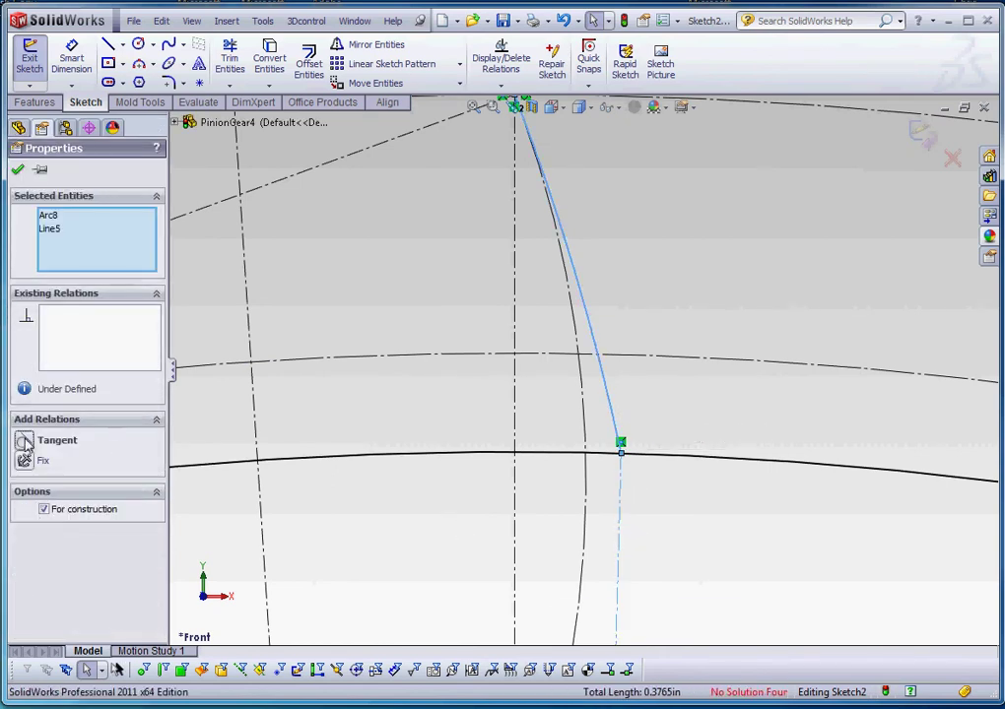
click(49, 440)
scroll(657, 465, down, 3)
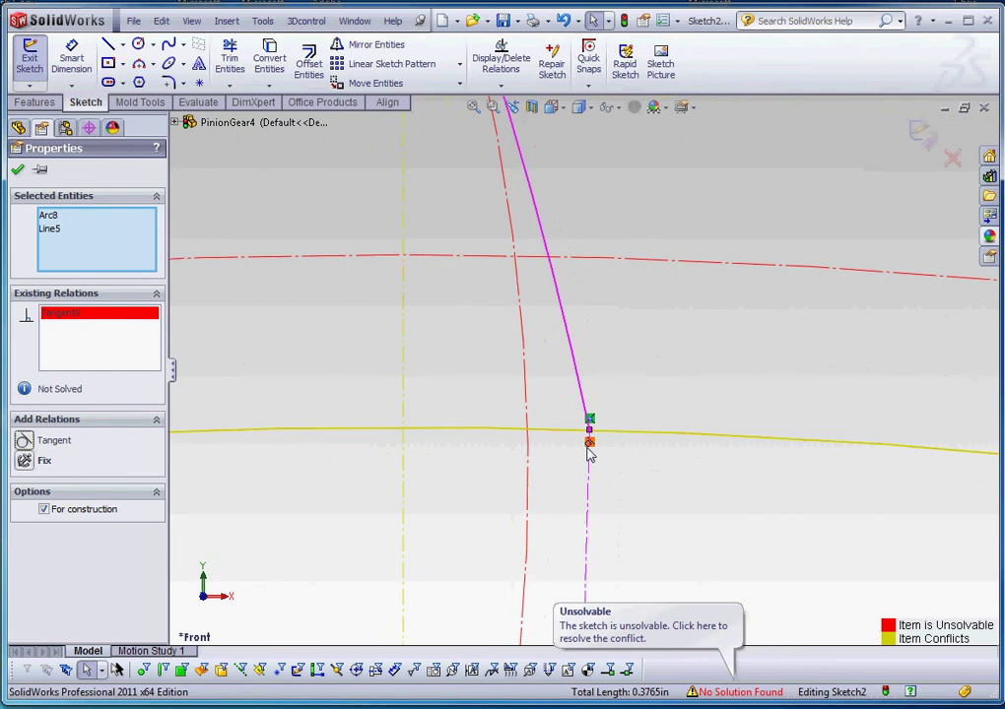
key(ctrl+z)
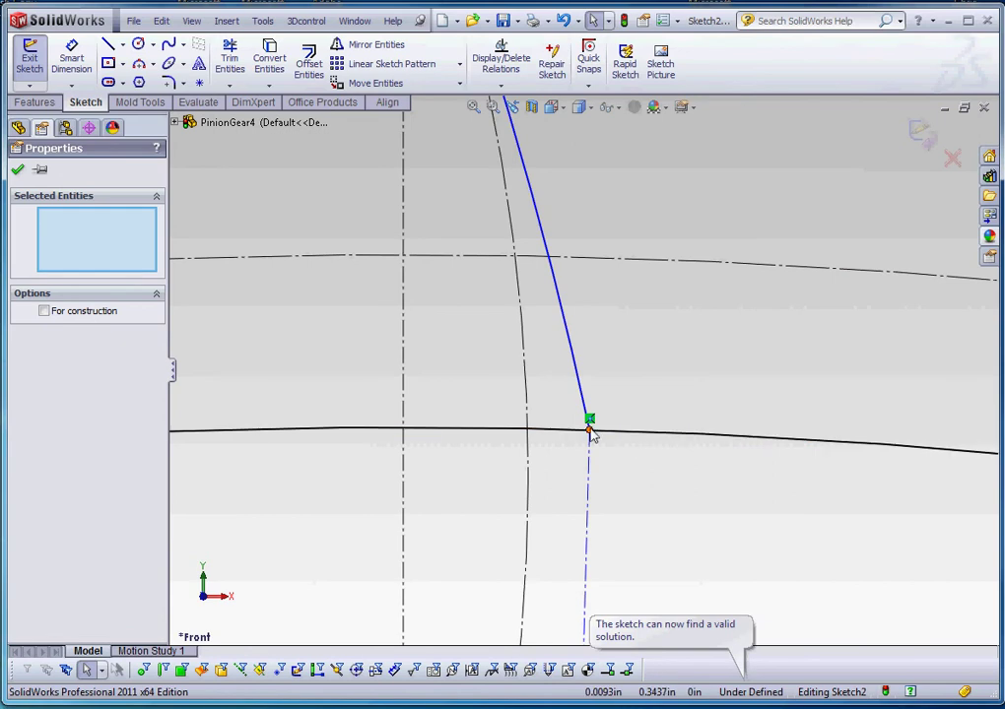
drag(591, 431, 478, 404)
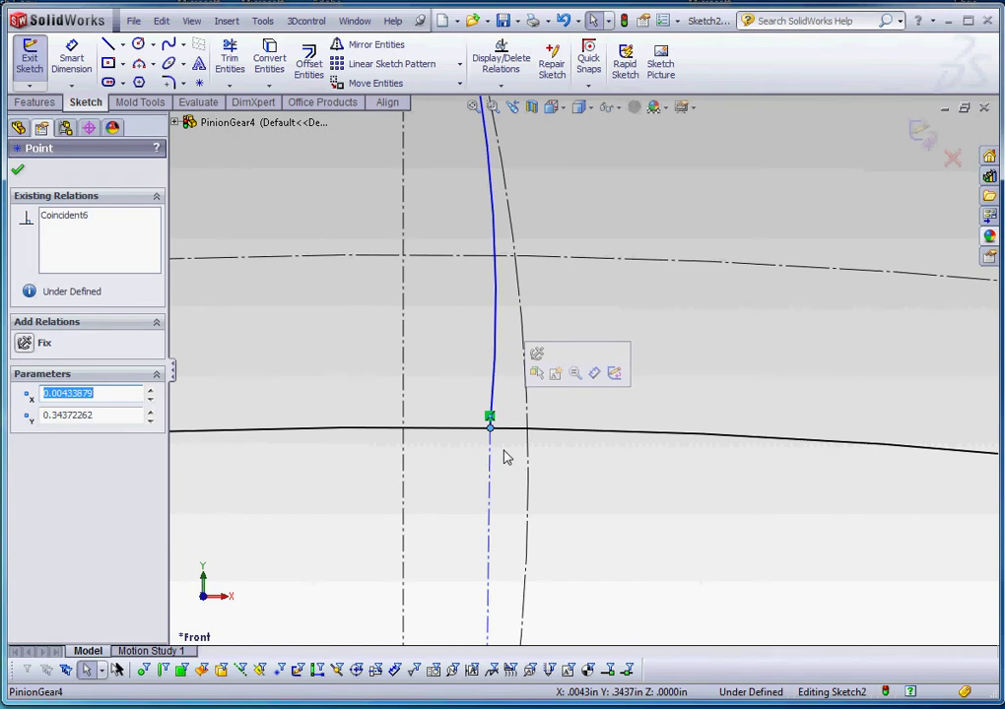
Add a Tangent relation between the flank arc and the vertical construction line, then zoom out
click(283, 336)
click(491, 378)
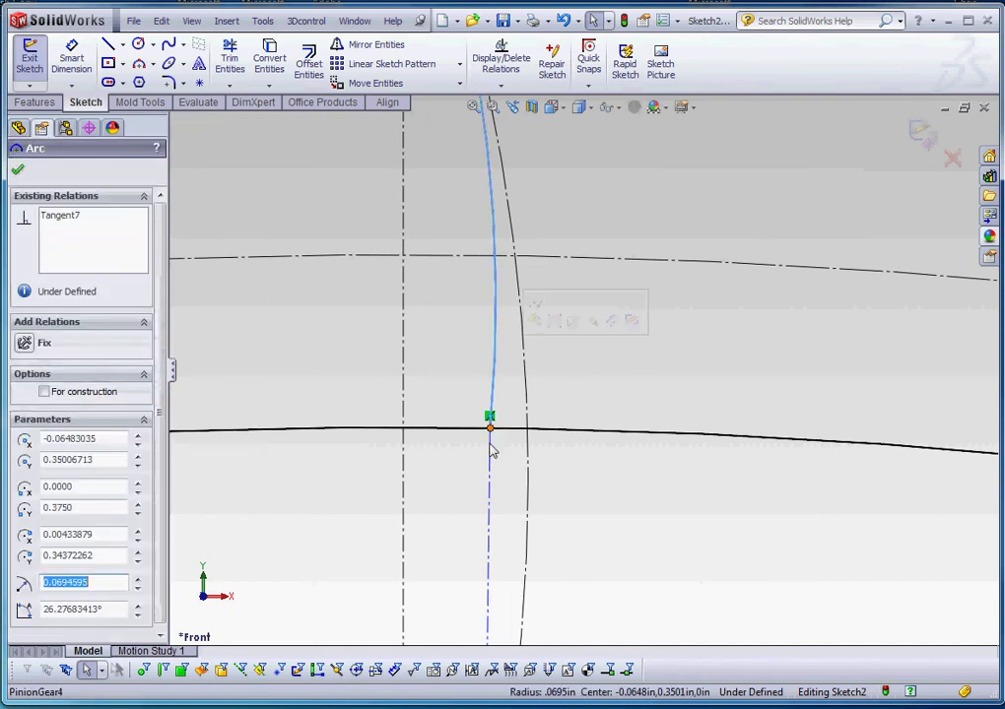
ctrl+click(488, 456)
click(51, 440)
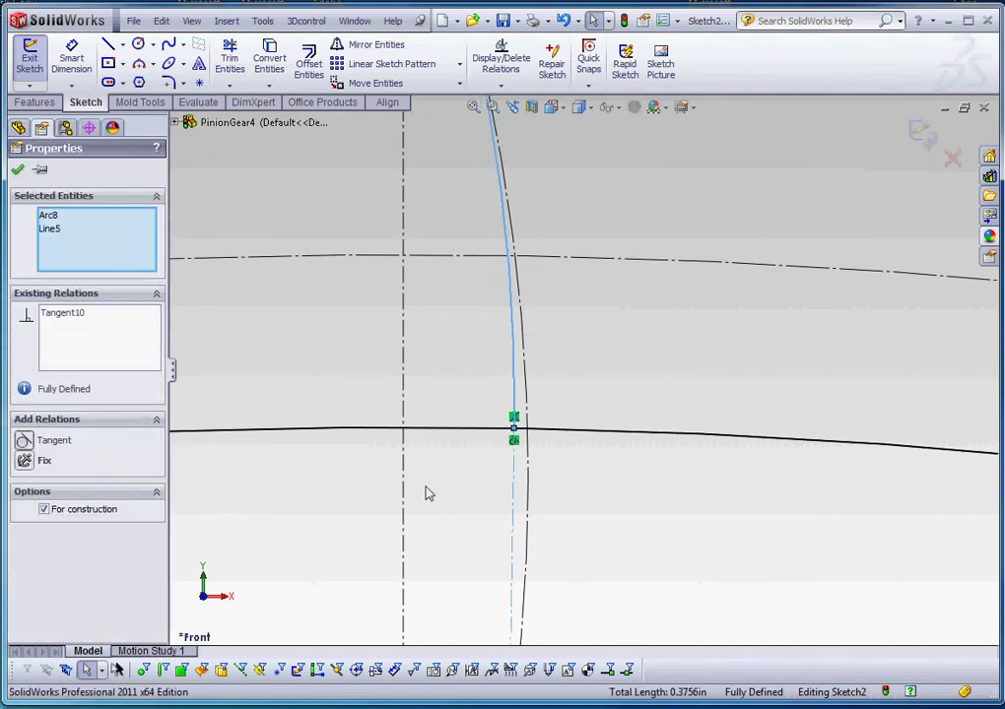
click(692, 492)
scroll(545, 438, down, 4)
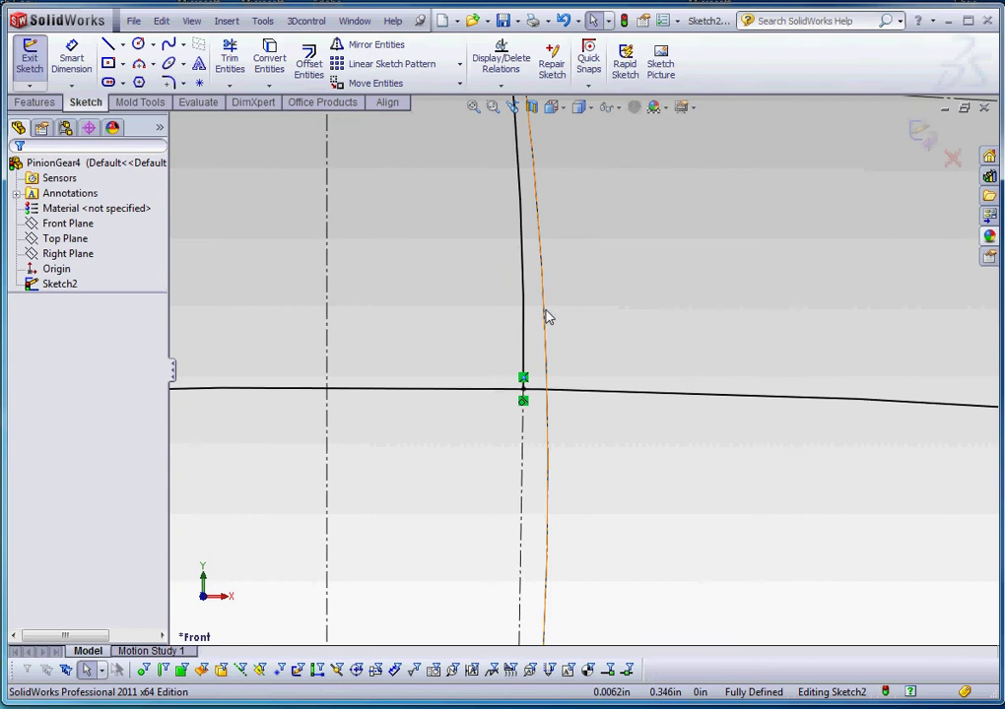
scroll(580, 343, up, 2)
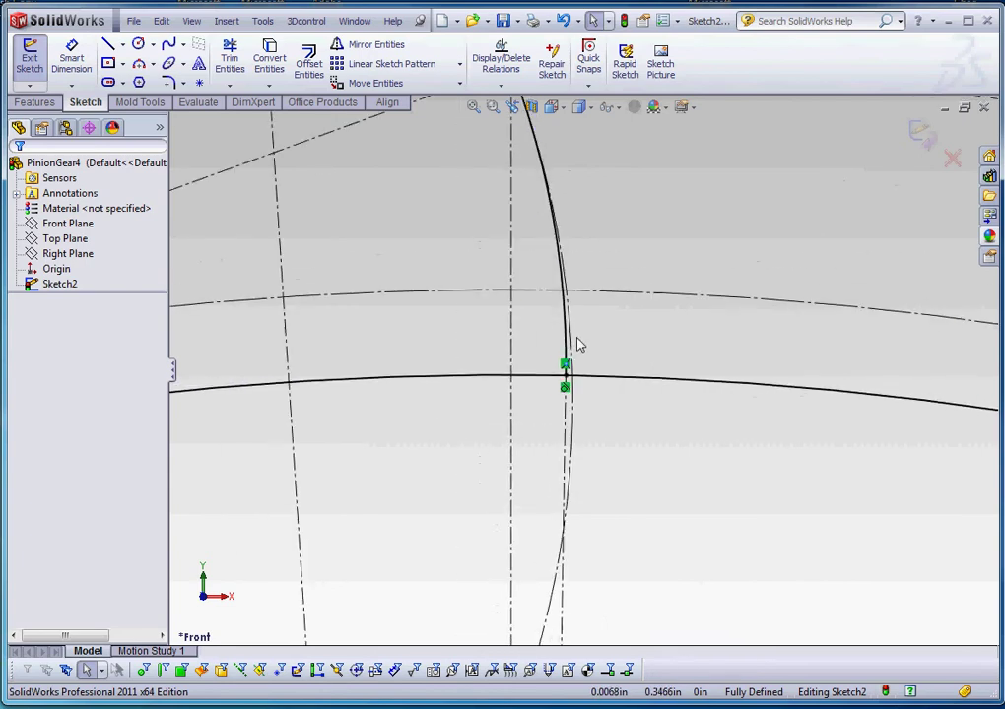
scroll(609, 368, up, 1)
scroll(608, 366, up, 3)
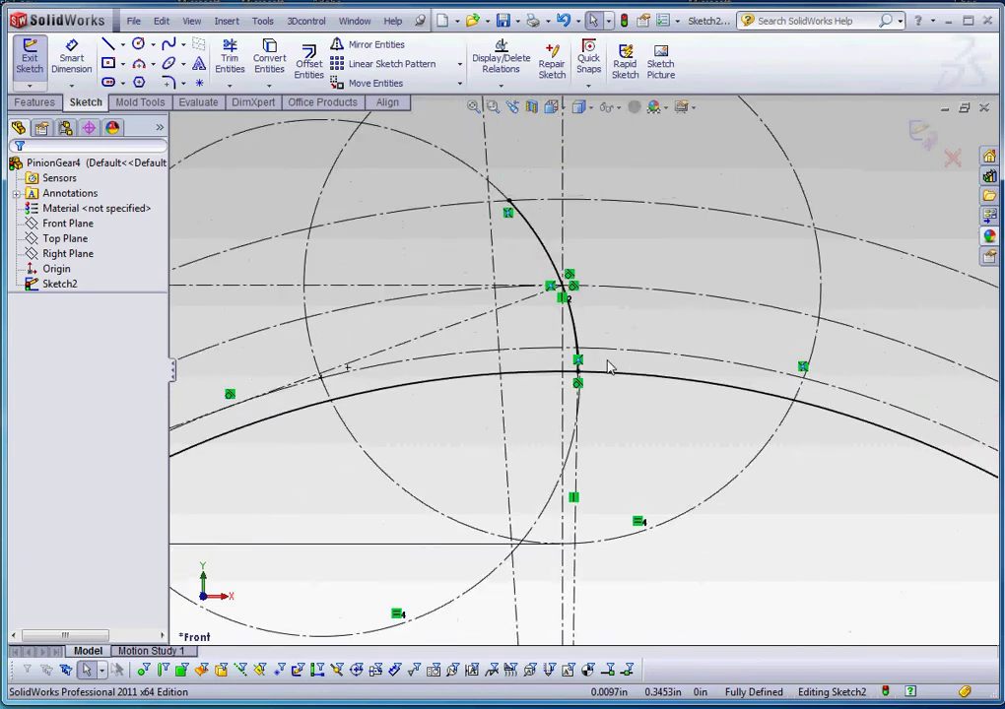
scroll(601, 361, down, 2)
scroll(591, 350, up, 2)
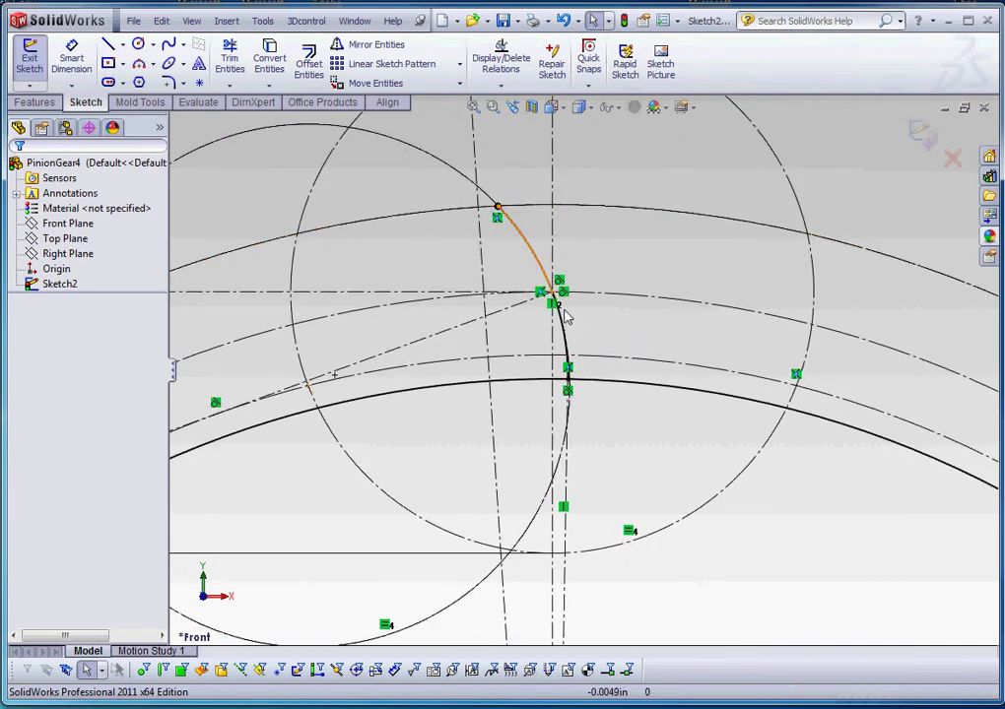
scroll(569, 325, up, 2)
Move the 3.75° dimension up out of the way
scroll(572, 354, up, 2)
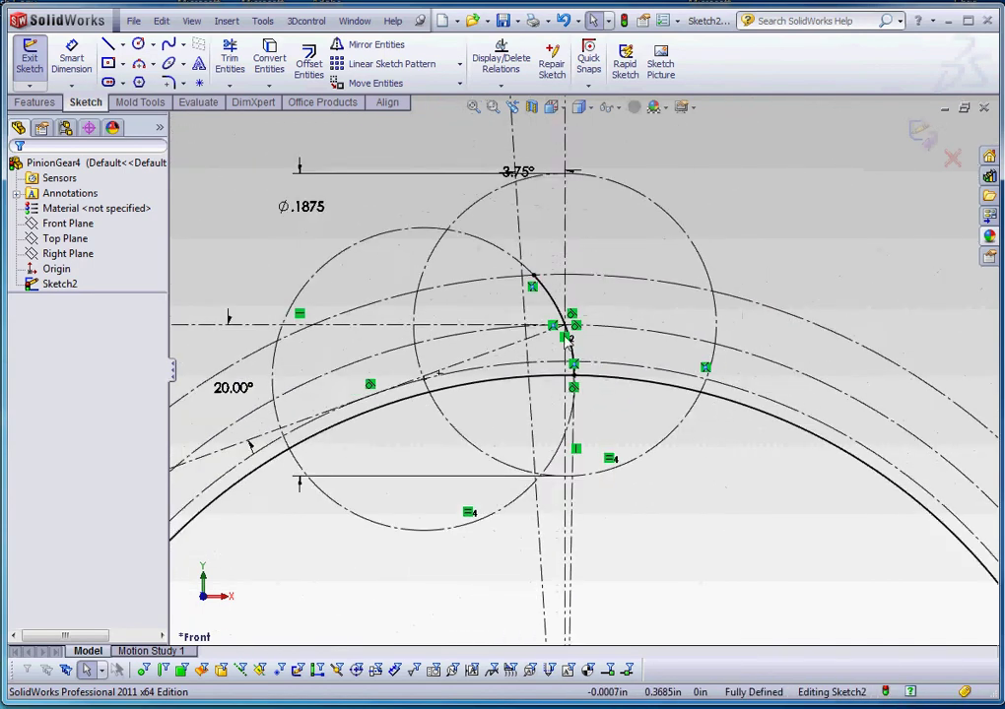
scroll(566, 338, down, 3)
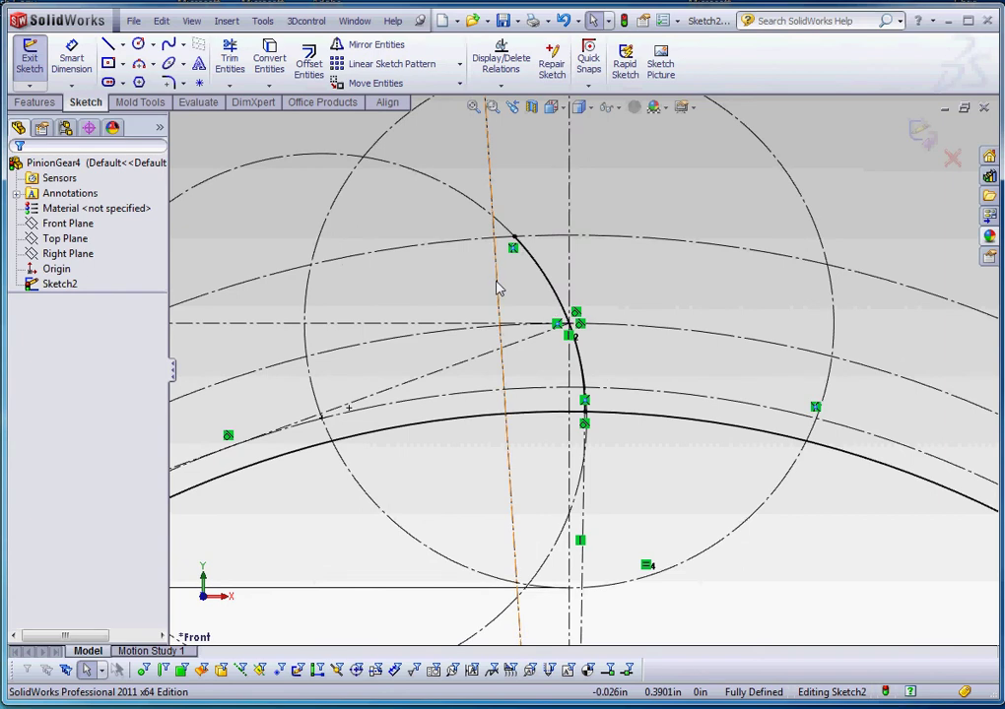
scroll(502, 300, up, 3)
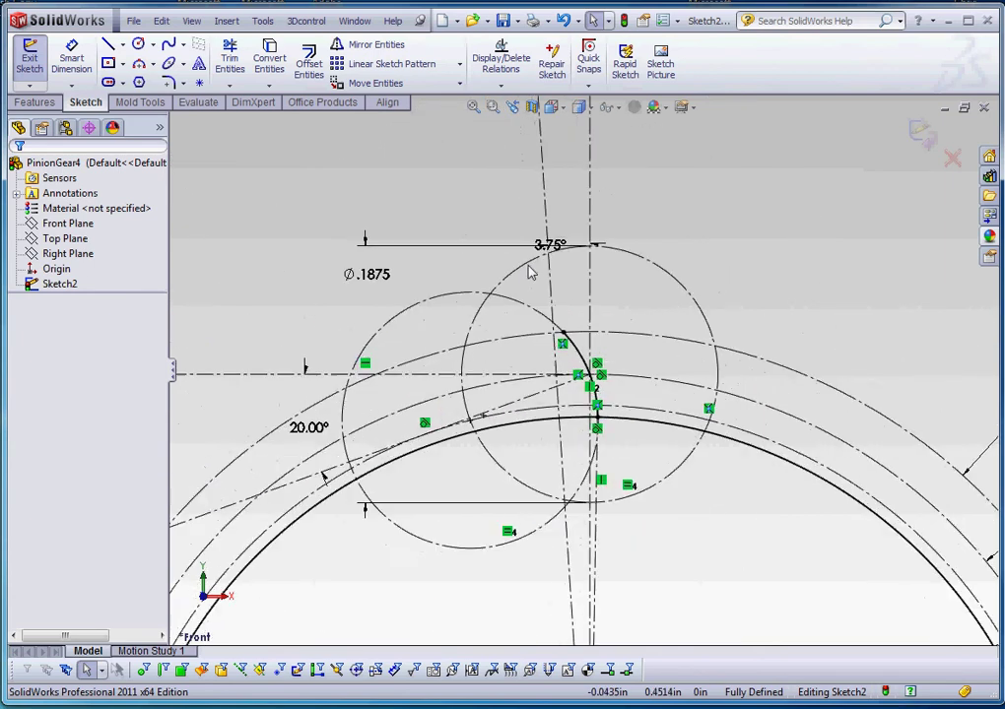
scroll(532, 269, down, 4)
drag(596, 257, 645, 219)
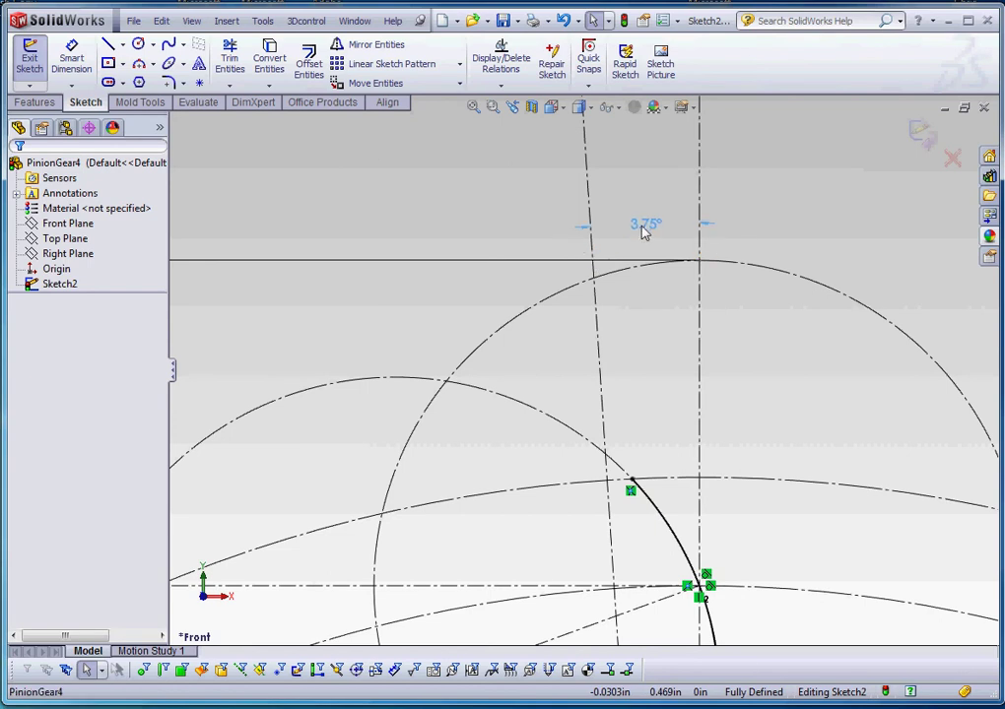
Mirror the upper and lower flank arcs across the centerline with Mirror Entities
scroll(666, 437, up, 2)
scroll(609, 404, up, 1)
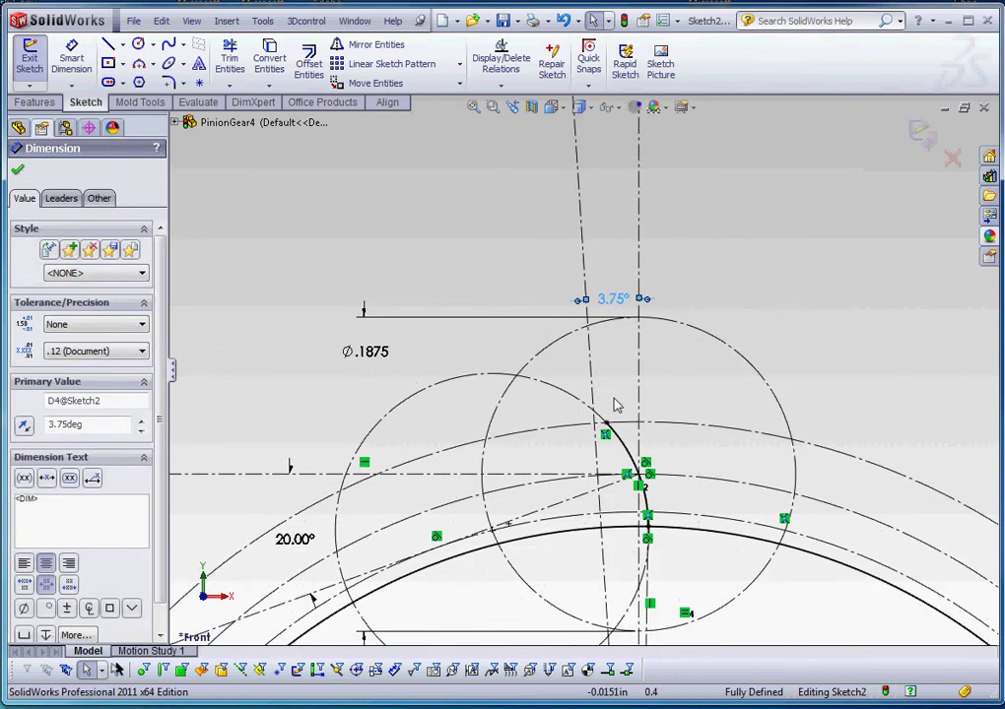
scroll(556, 438, down, 4)
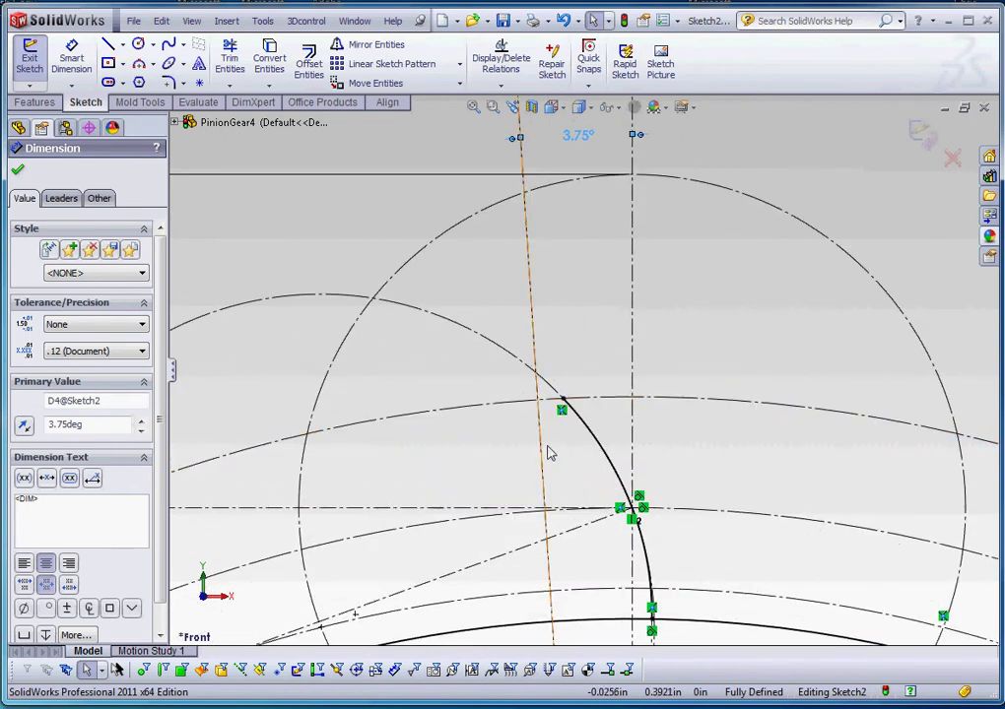
click(635, 471)
ctrl+click(653, 556)
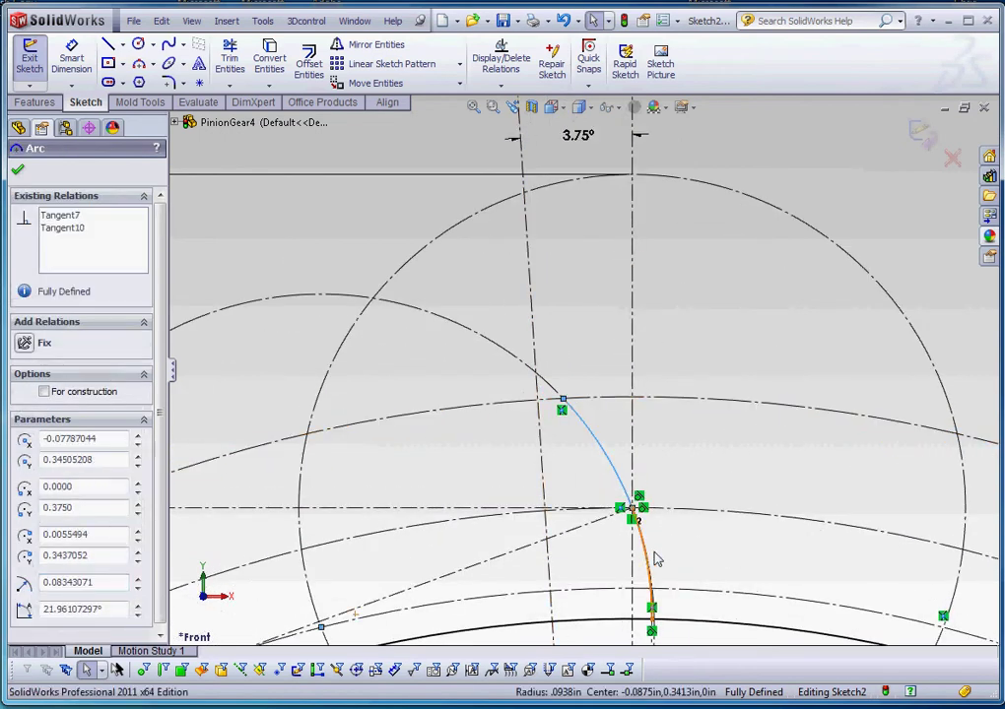
ctrl+click(610, 458)
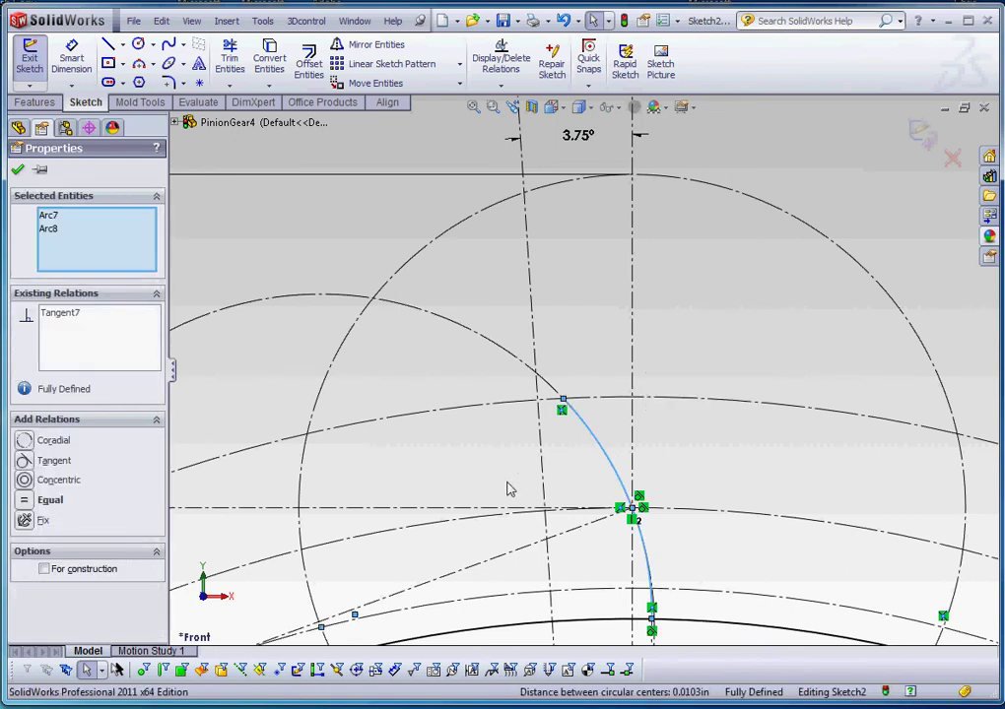
ctrl+click(538, 463)
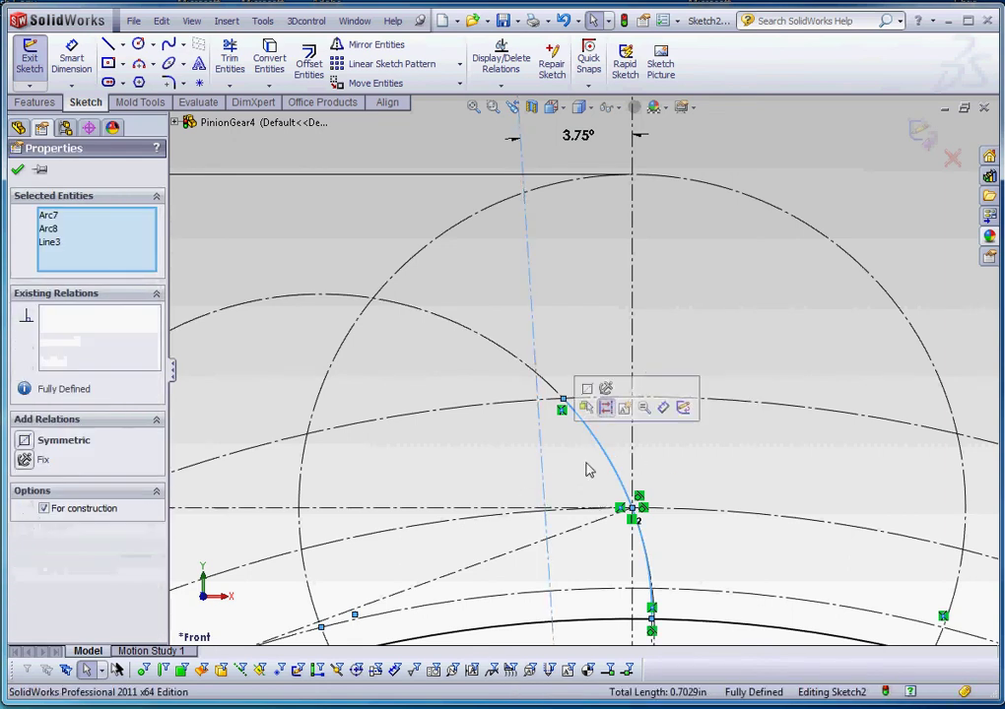
click(345, 46)
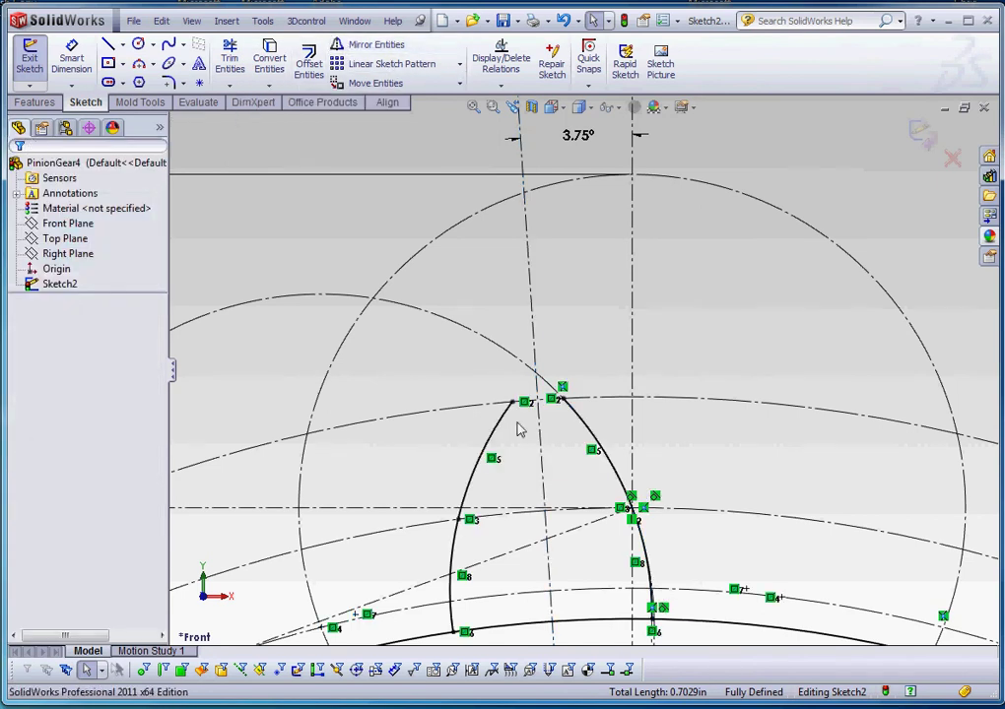
Draw a three-point arc across the top of the tooth between the two tips
scroll(520, 429, down, 3)
scroll(460, 366, up, 3)
scroll(478, 527, up, 2)
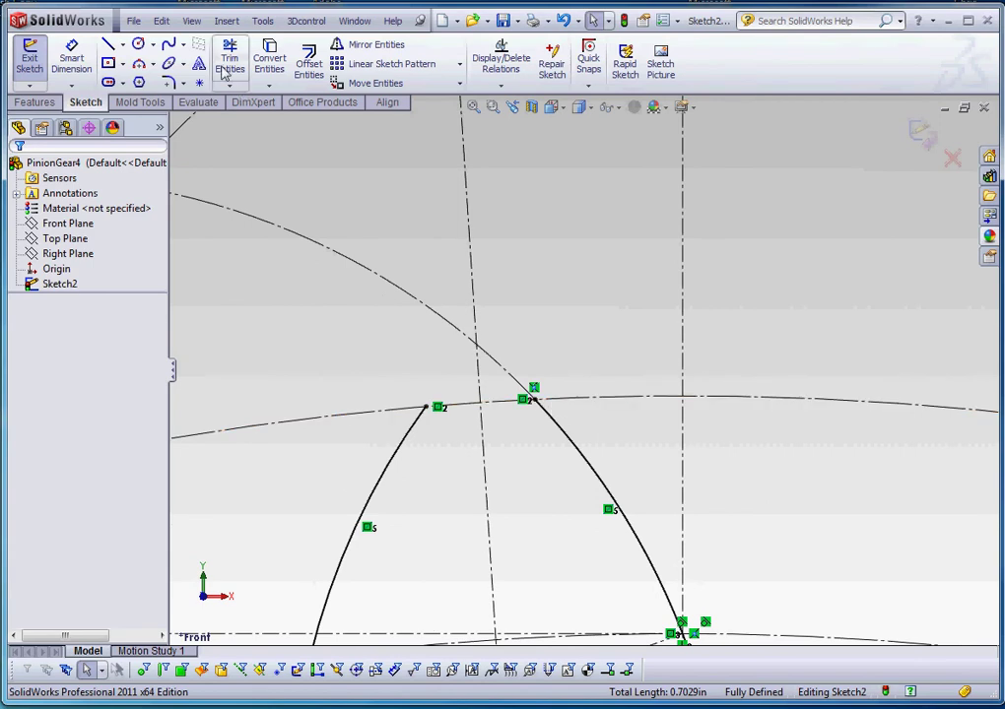
click(151, 64)
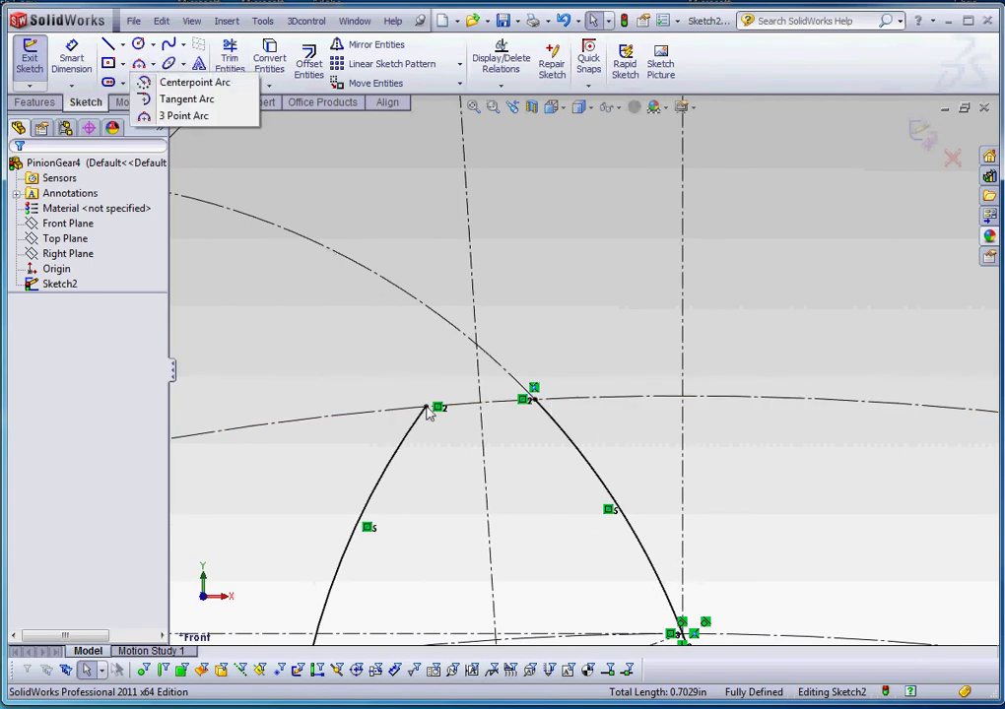
click(183, 115)
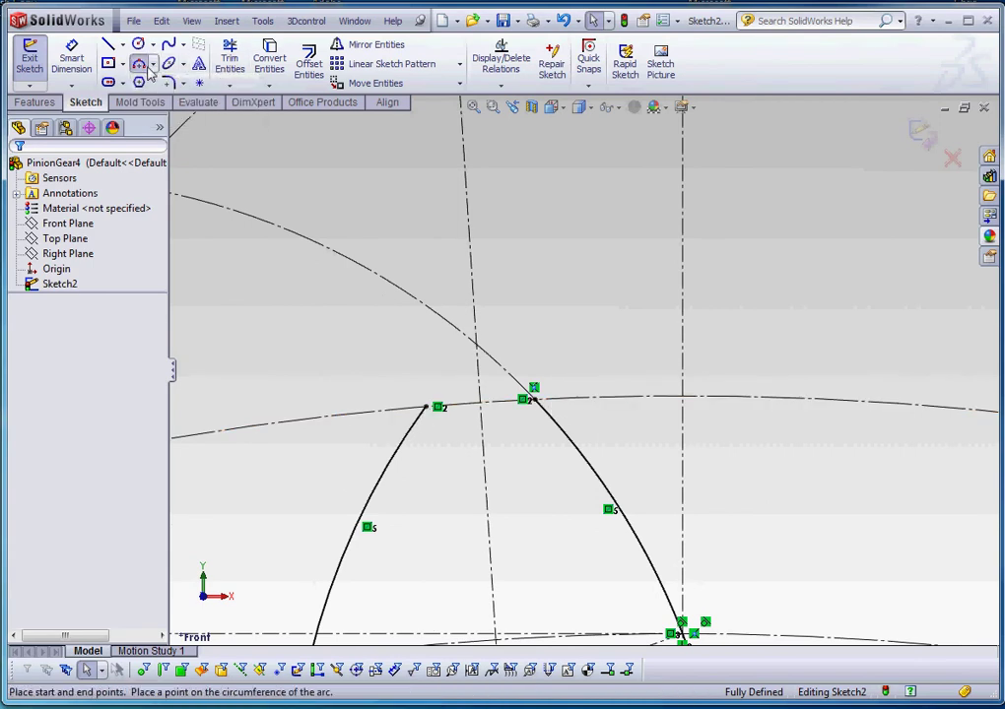
click(426, 408)
click(522, 399)
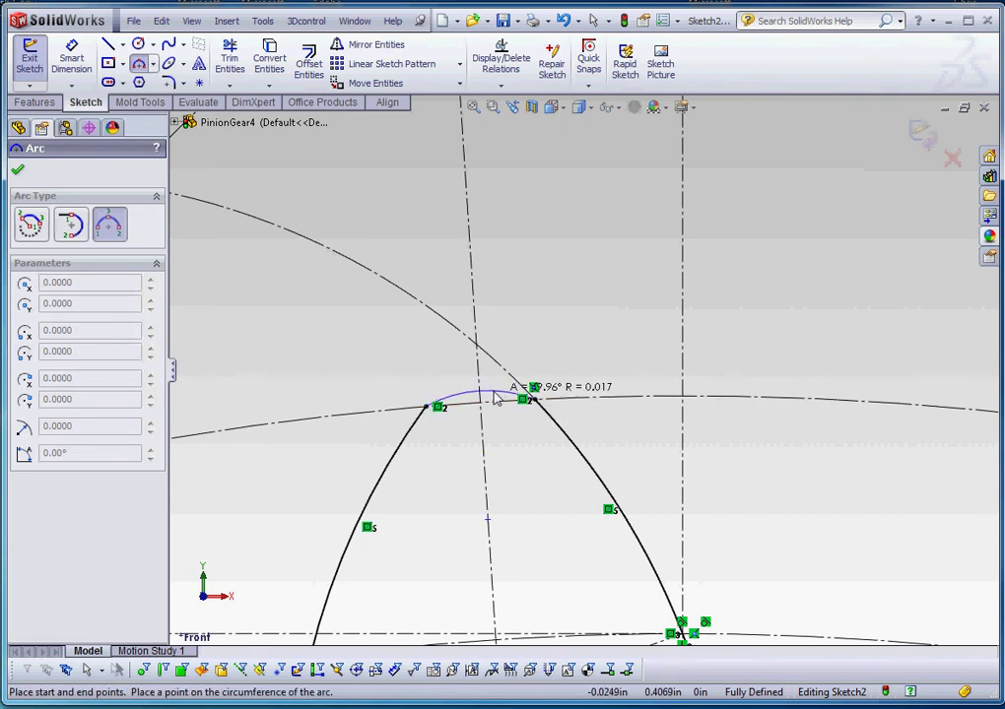
scroll(495, 397, down, 4)
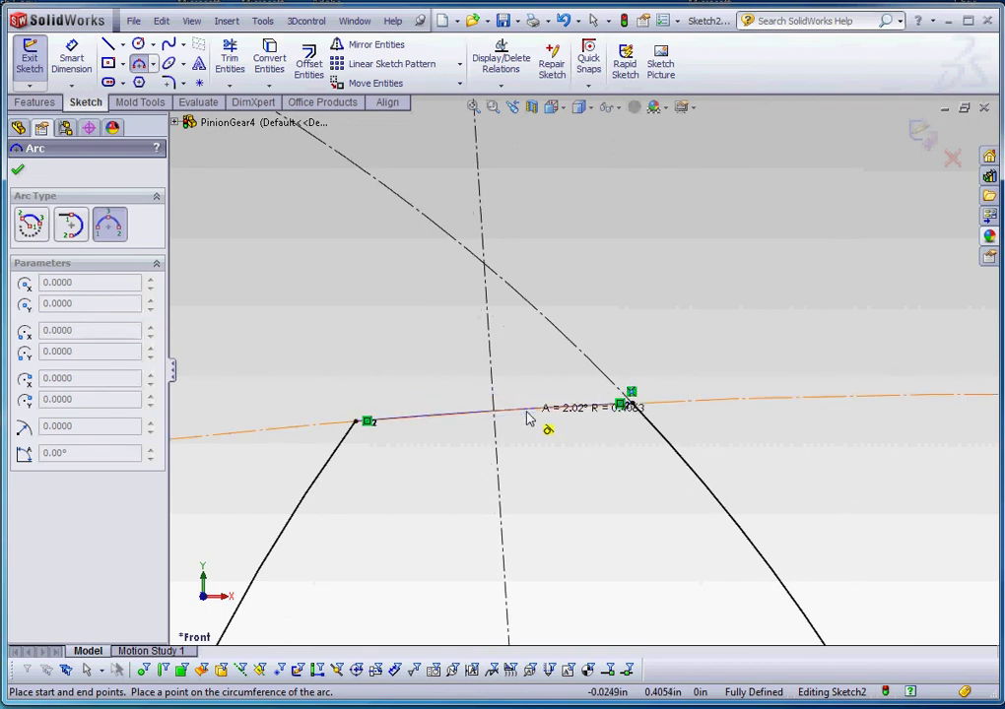
click(527, 418)
key(Escape)
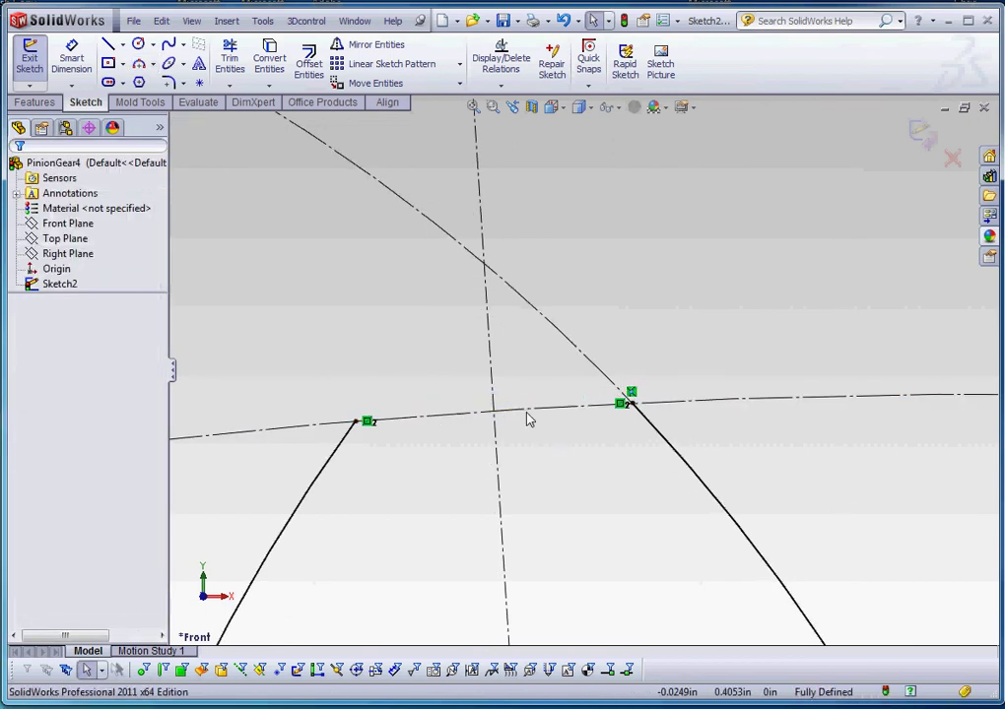
Redraw the tip arc joining the left and right flank tops
click(139, 63)
scroll(359, 434, up, 5)
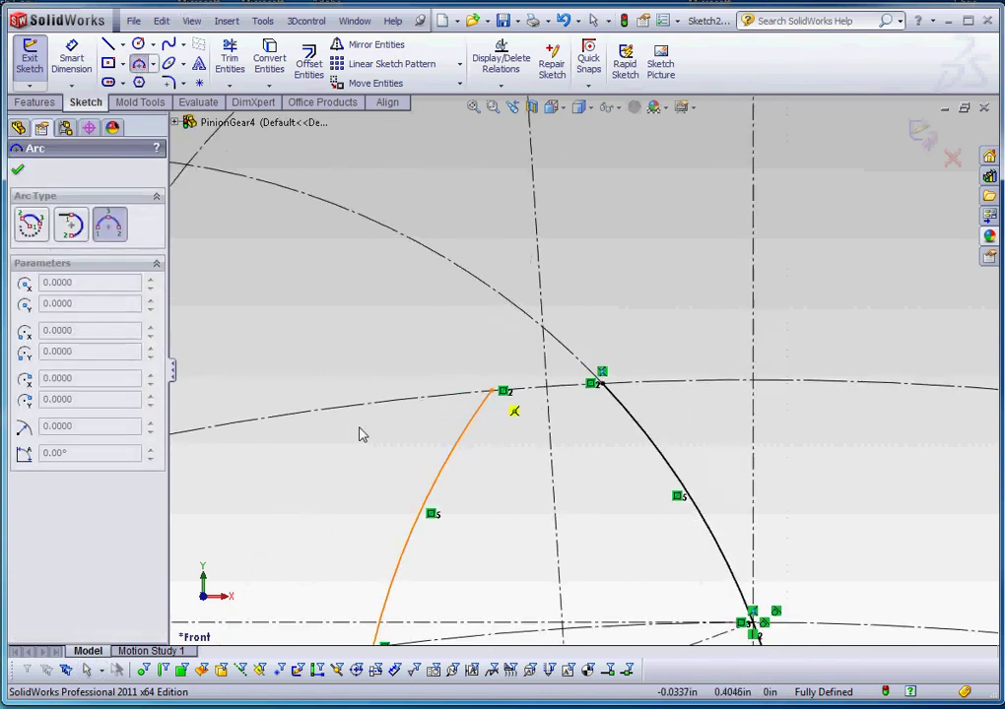
scroll(519, 449, up, 3)
scroll(555, 463, down, 4)
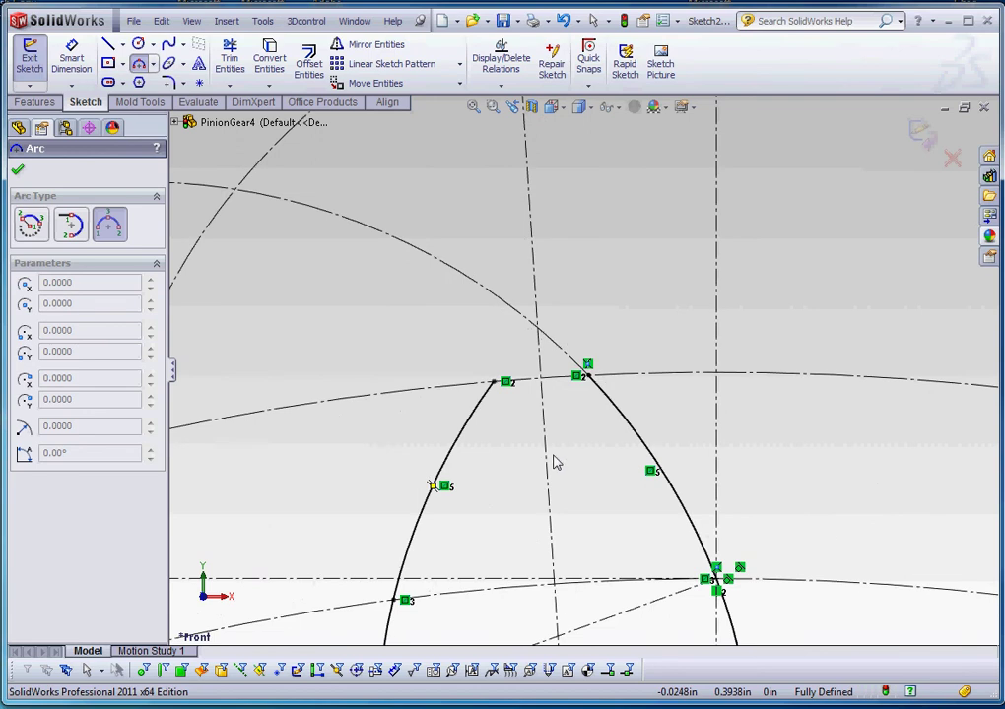
click(492, 382)
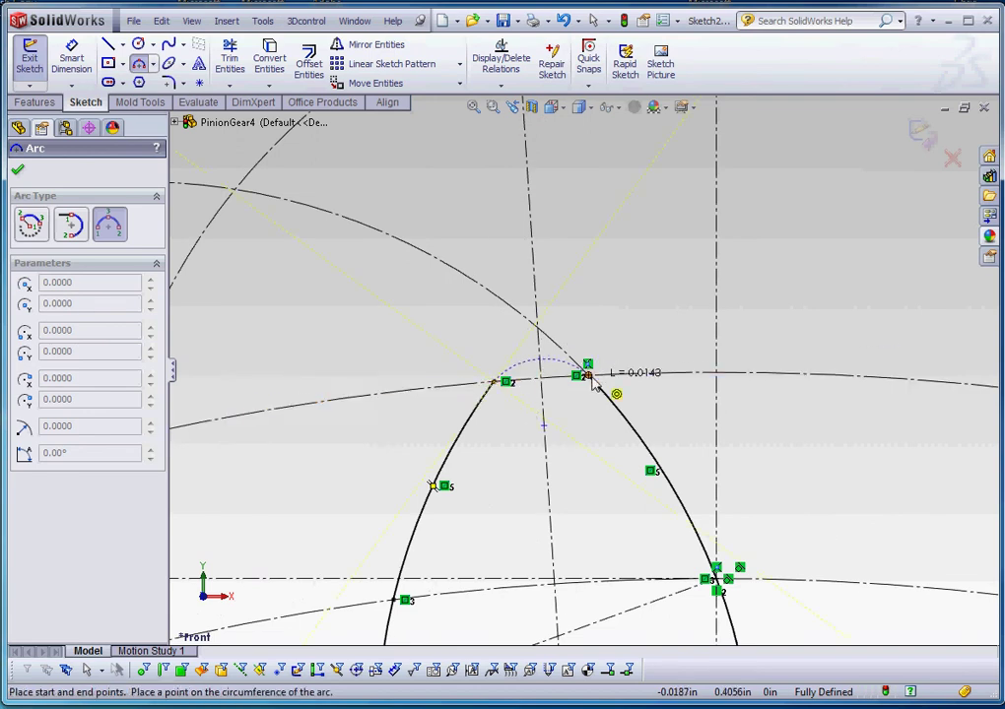
click(577, 375)
scroll(568, 374, down, 5)
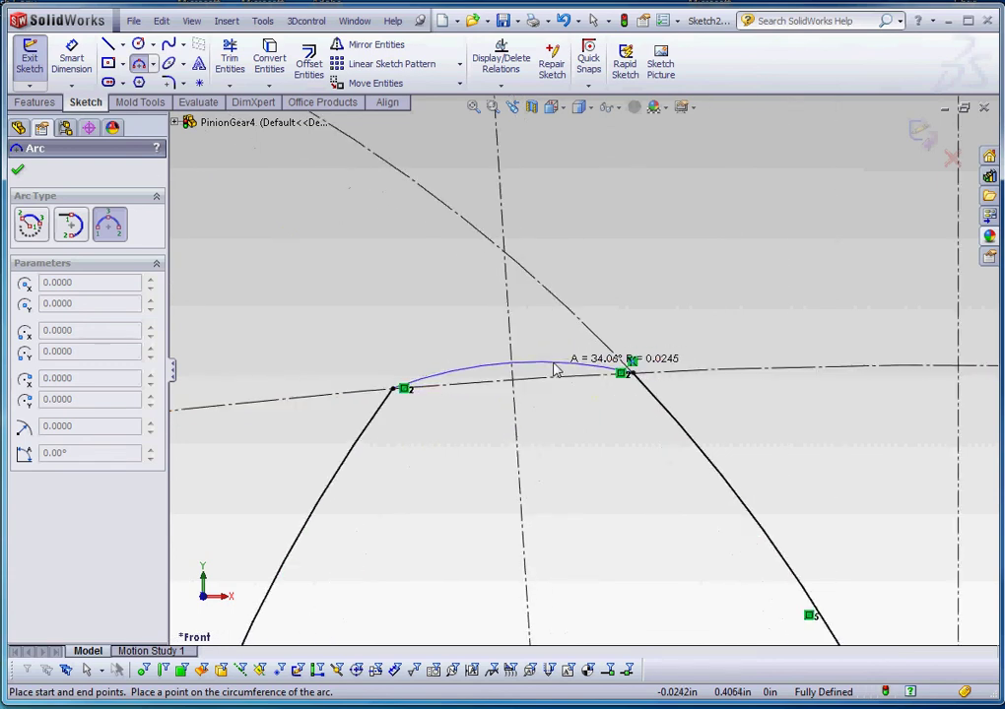
click(567, 372)
key(Escape)
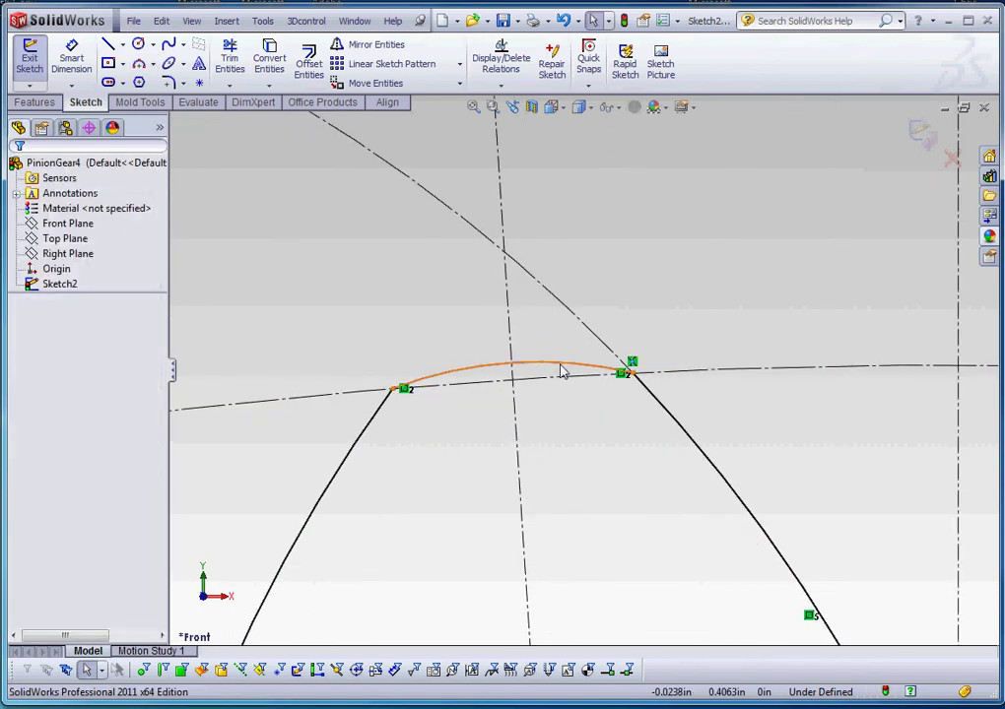
Make the tip arc concentric with the outer construction circle
click(562, 372)
ctrl+click(567, 388)
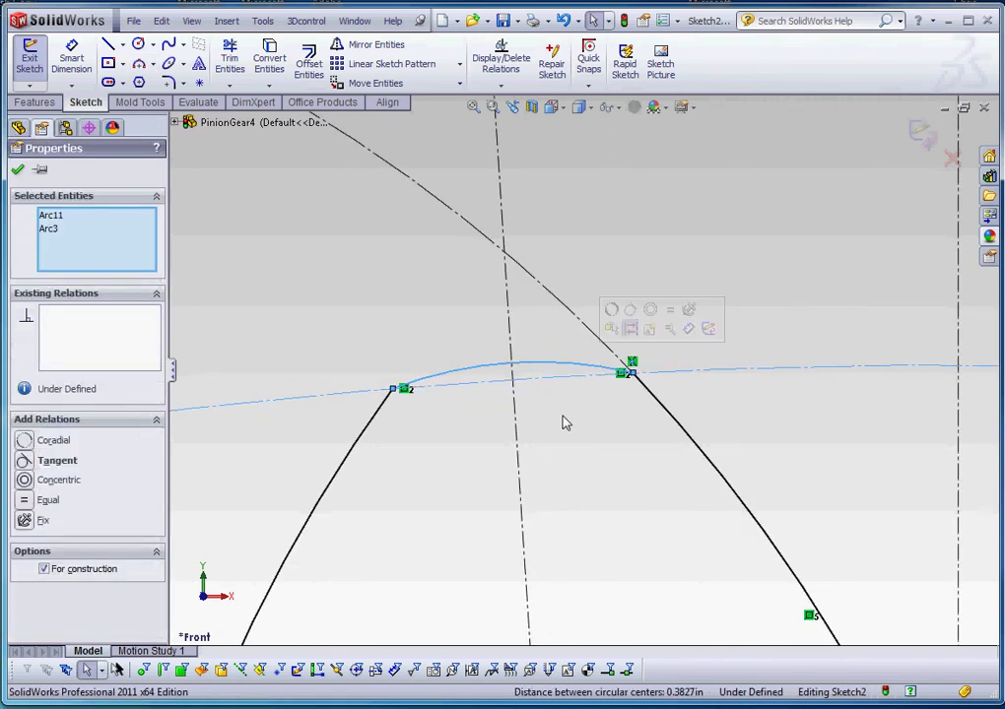
click(24, 481)
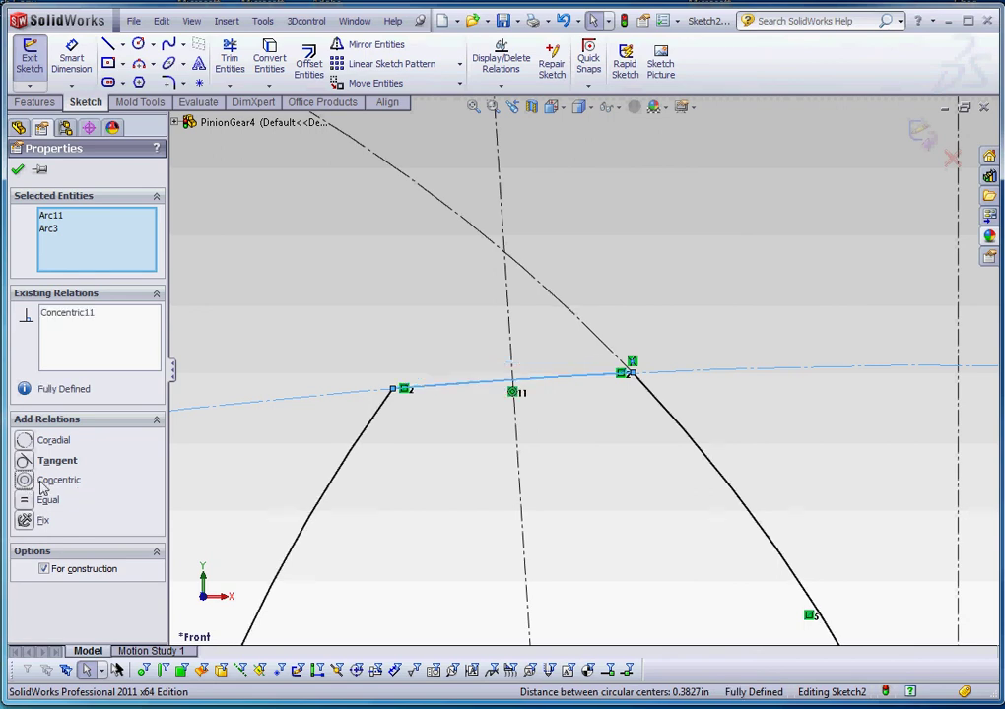
click(434, 480)
scroll(545, 495, up, 6)
scroll(624, 408, down, 3)
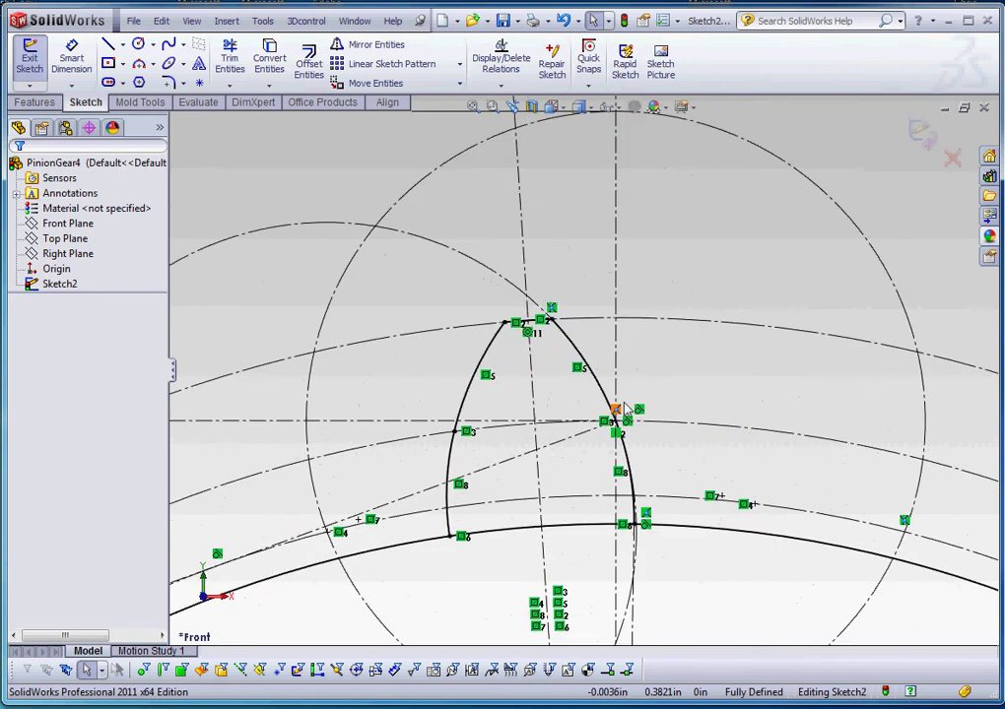
Extrude the circular disc region Mid Plane to 0.05 in thick as Boss-Extrude3
scroll(591, 364, up, 5)
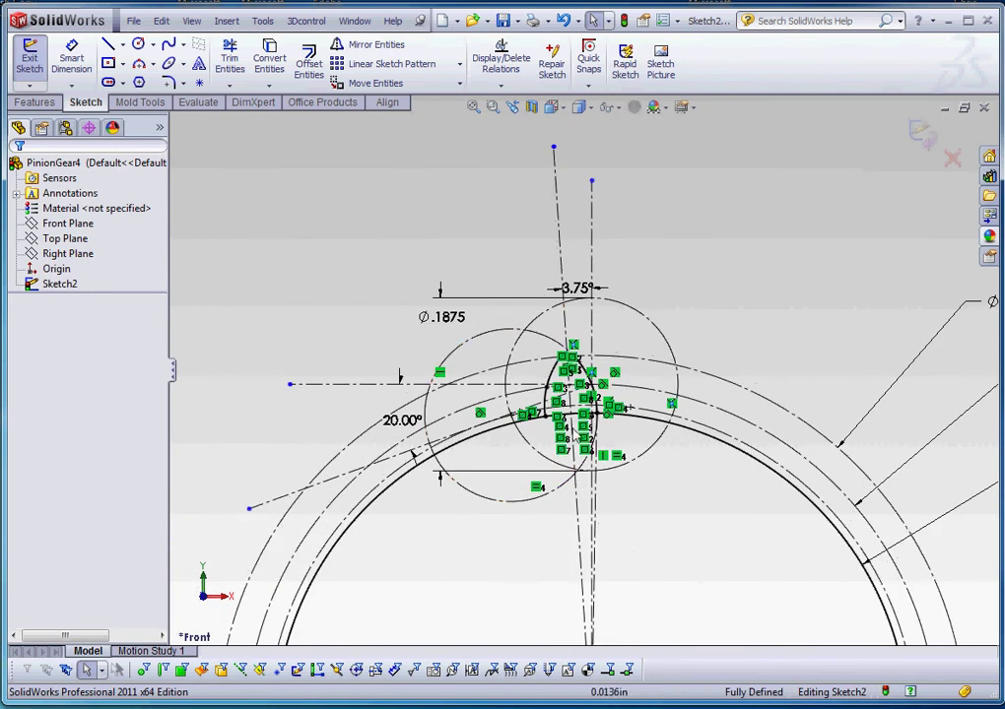
scroll(568, 386, down, 6)
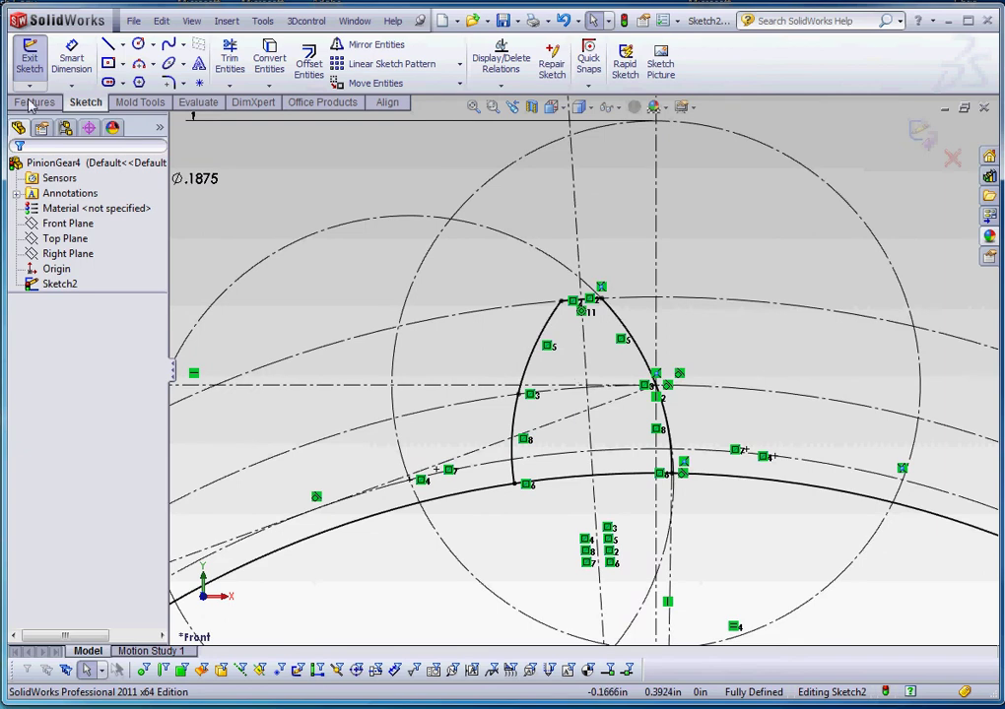
click(34, 102)
click(37, 61)
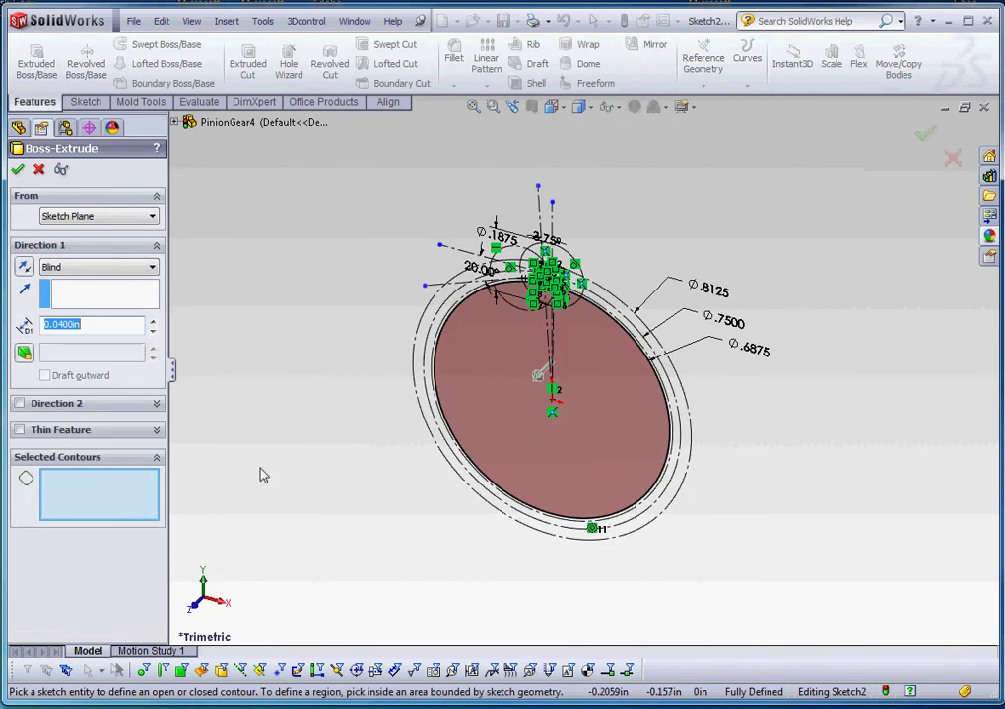
click(507, 422)
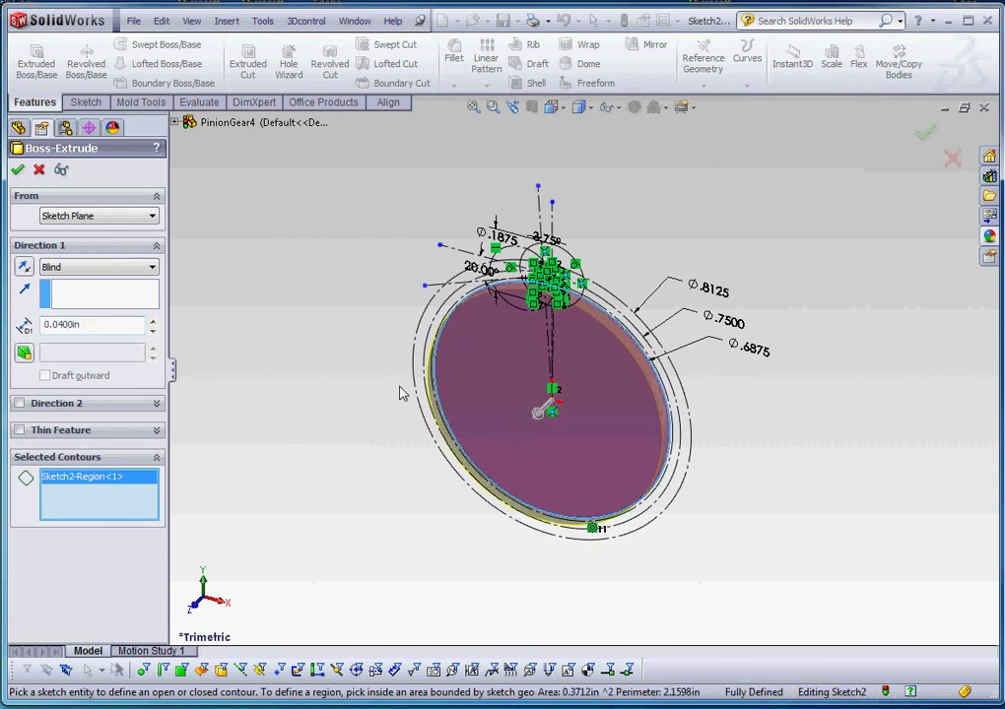
click(84, 276)
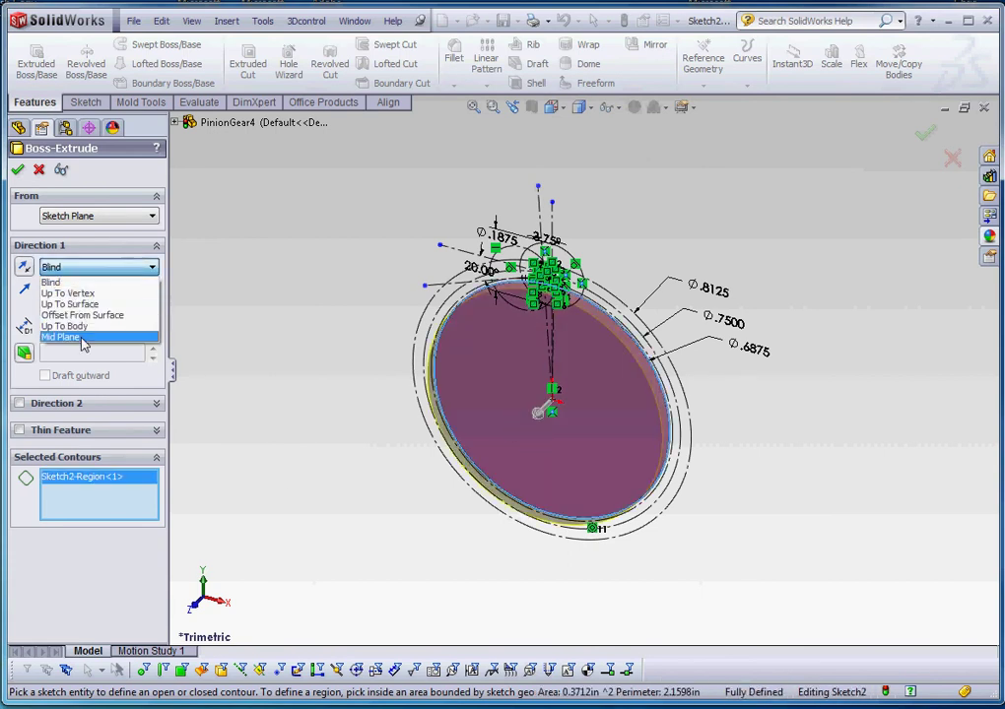
click(89, 337)
text(.05)
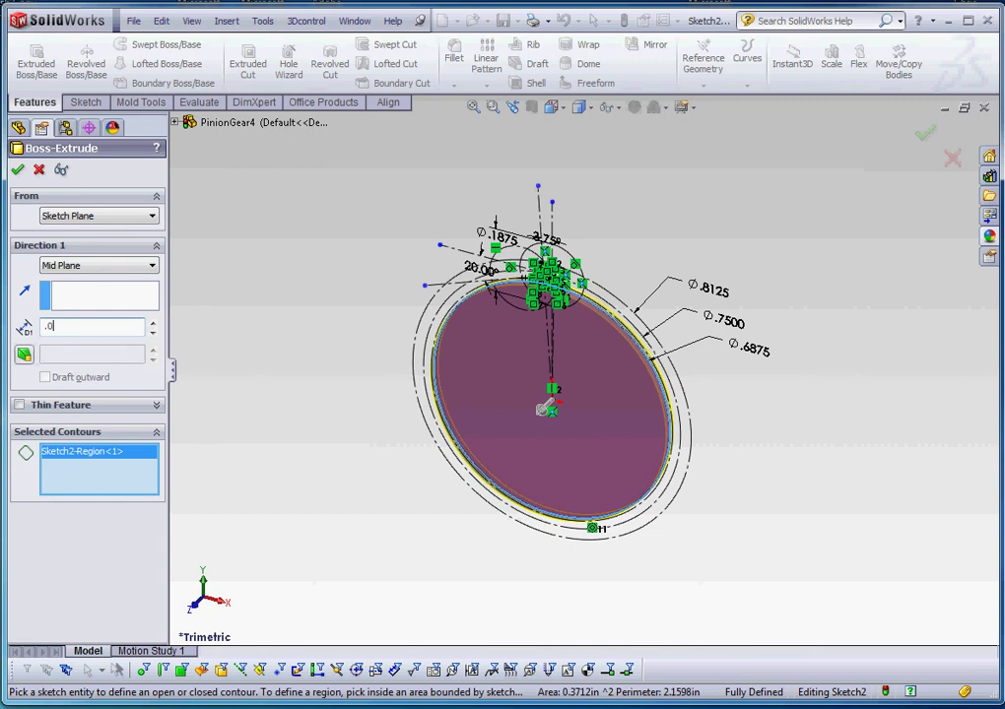
key(Return)
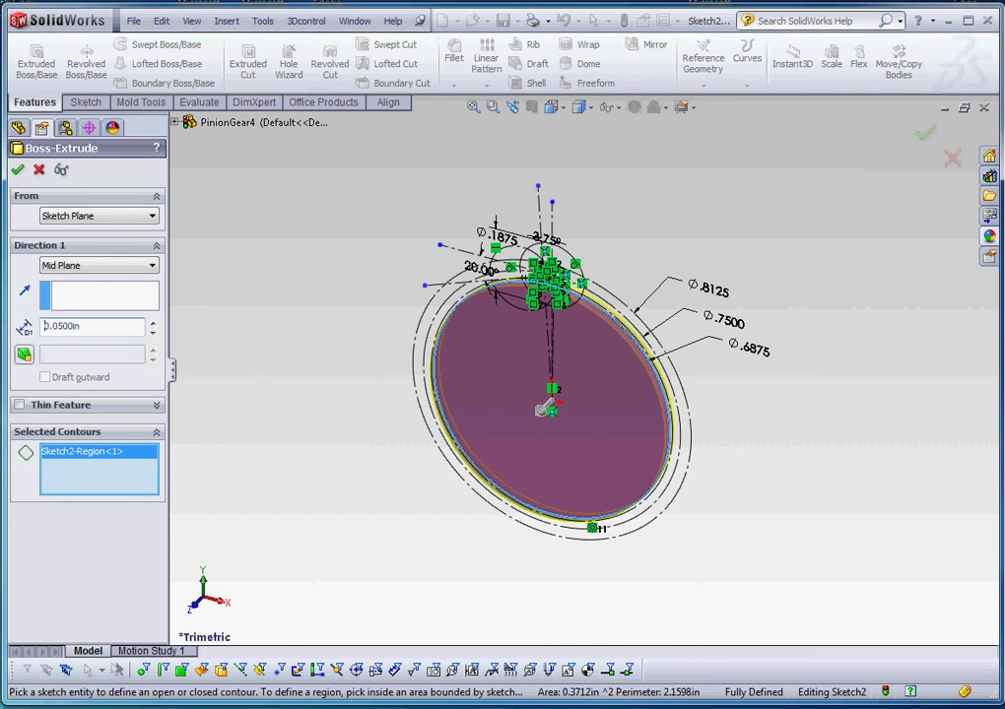
click(18, 169)
scroll(537, 303, down, 5)
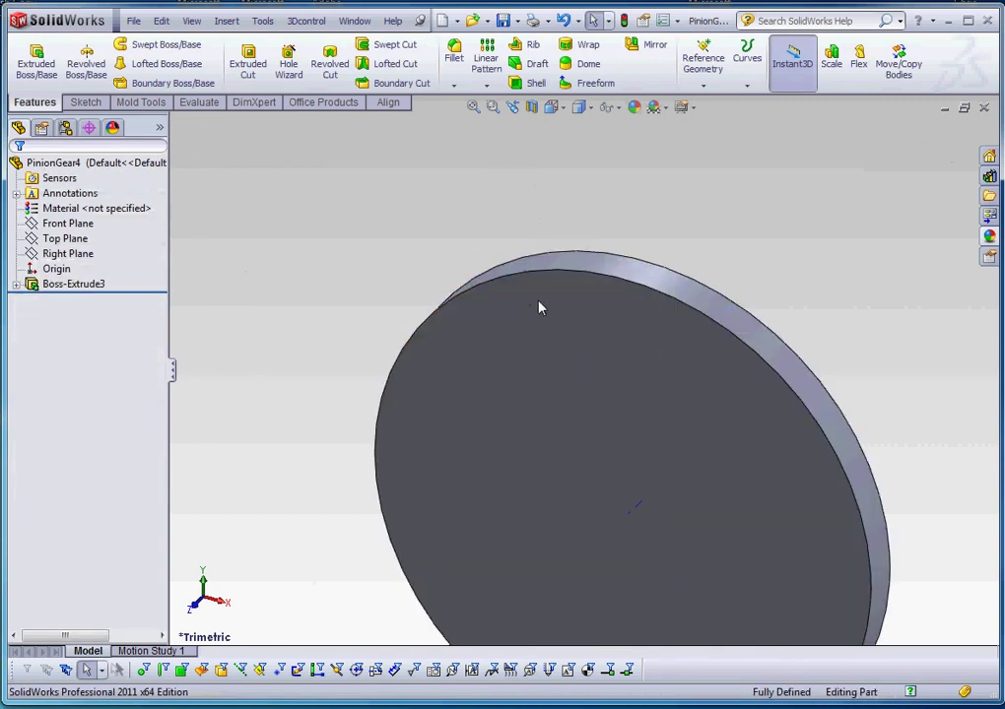
Extrude Sketch2 as a new boss, Mid Plane, 0.04 in thick
click(15, 284)
click(77, 299)
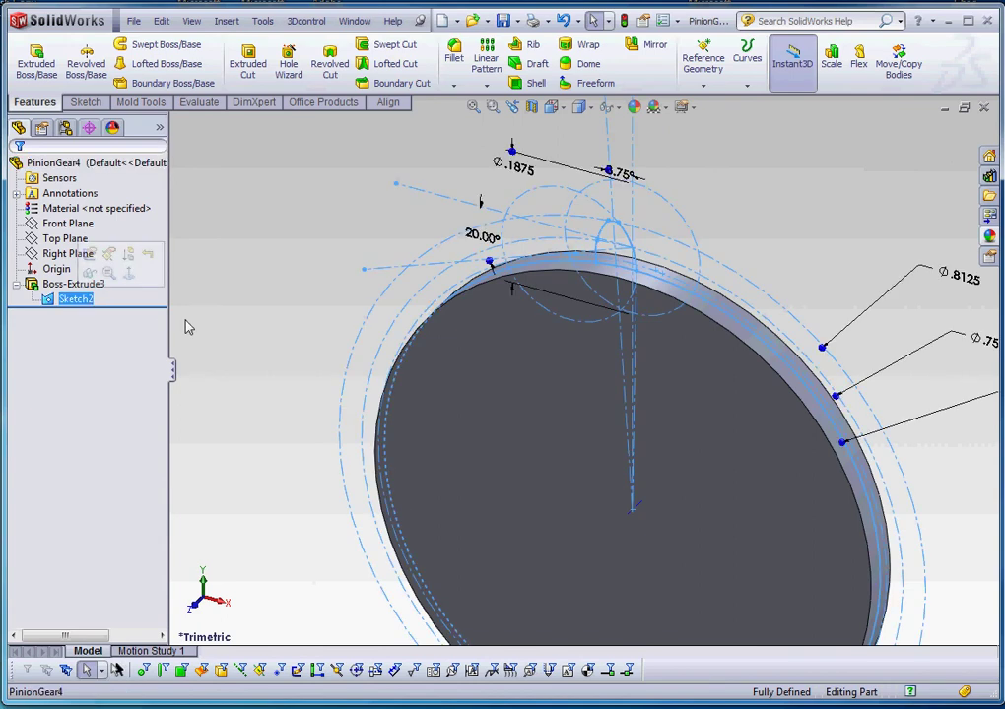
click(32, 66)
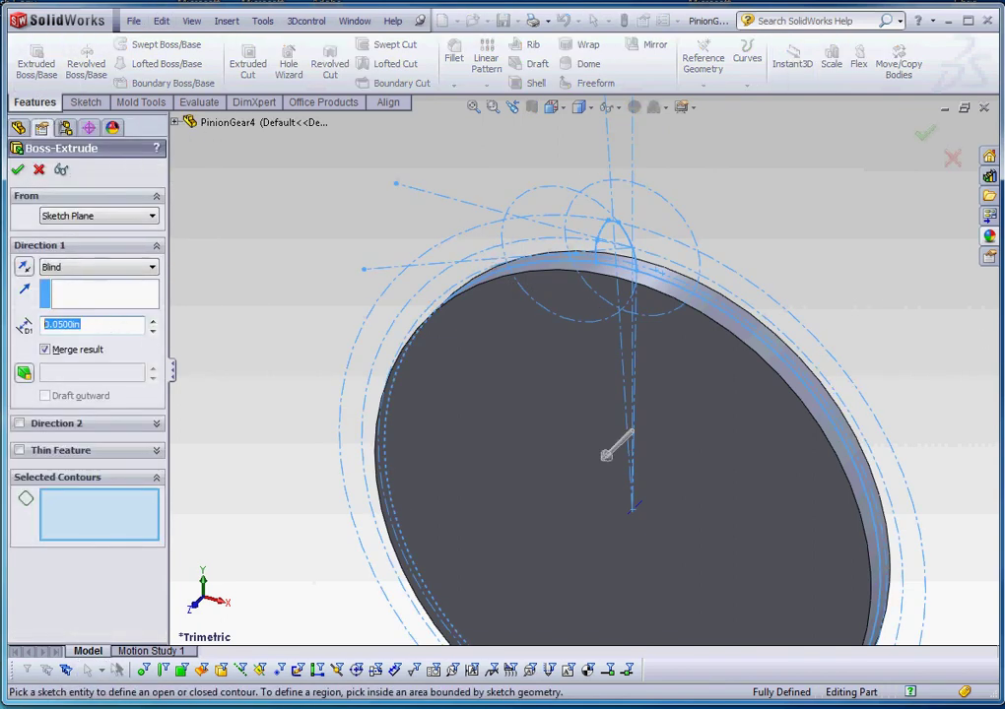
text(.04)
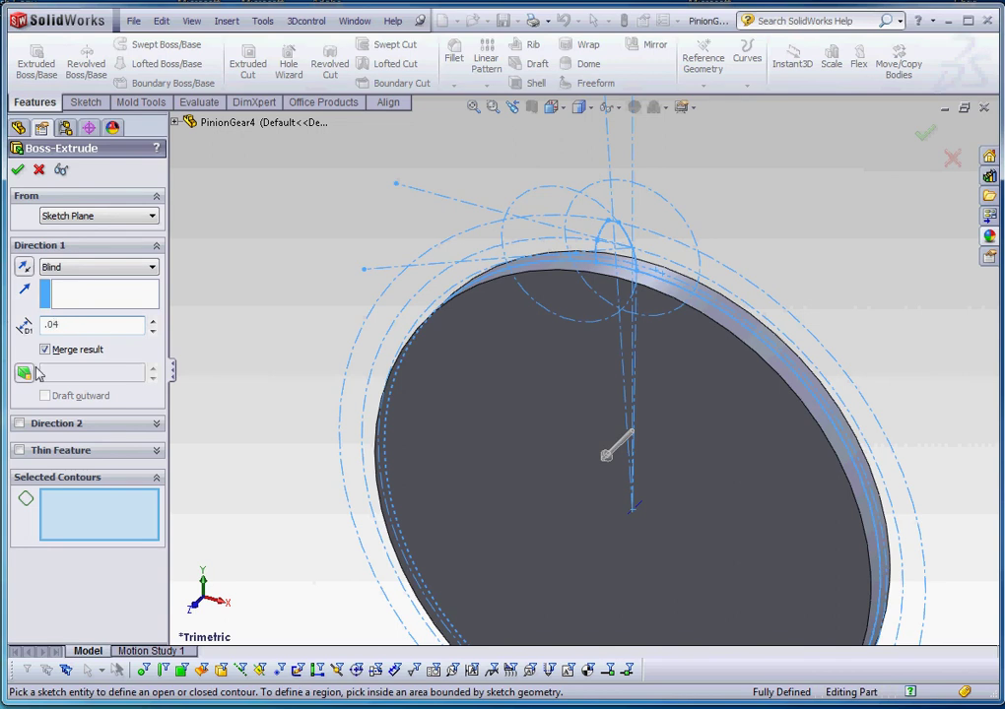
click(88, 267)
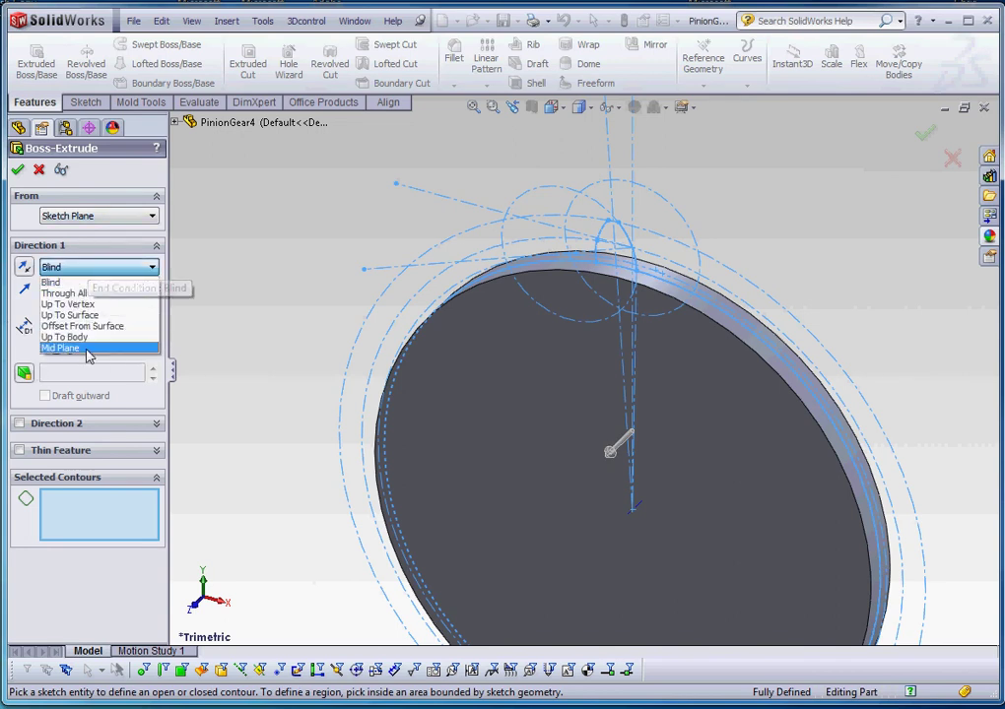
click(89, 352)
scroll(605, 249, up, 5)
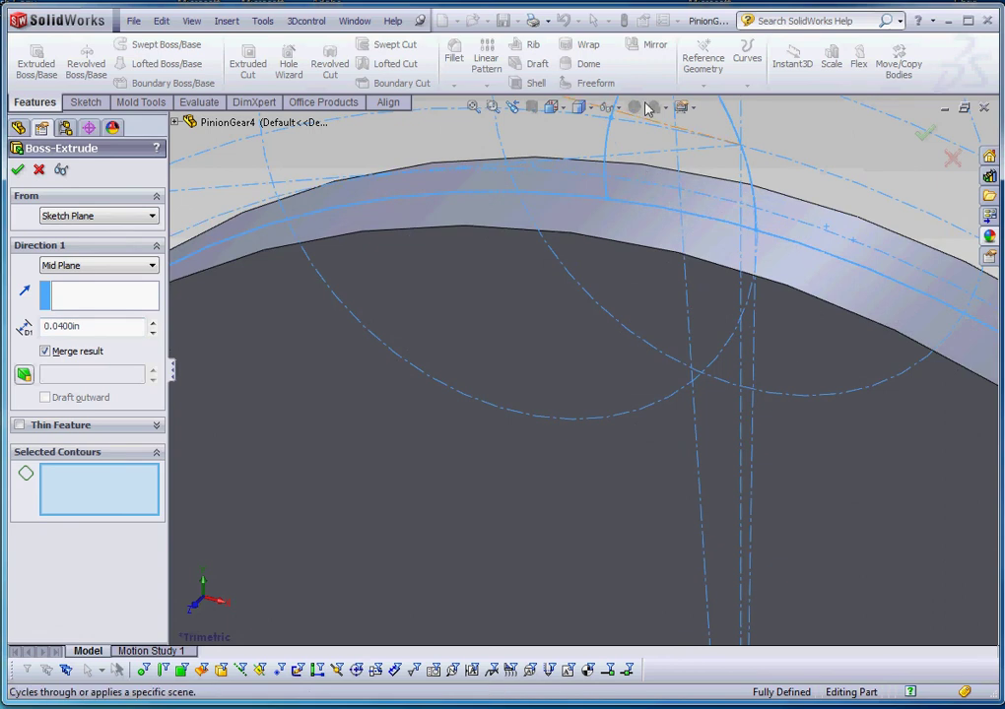
Limit the extrusion to the tooth region and complete Boss-Extrude4 on the disc rim
click(630, 144)
scroll(687, 247, down, 1)
scroll(687, 246, down, 1)
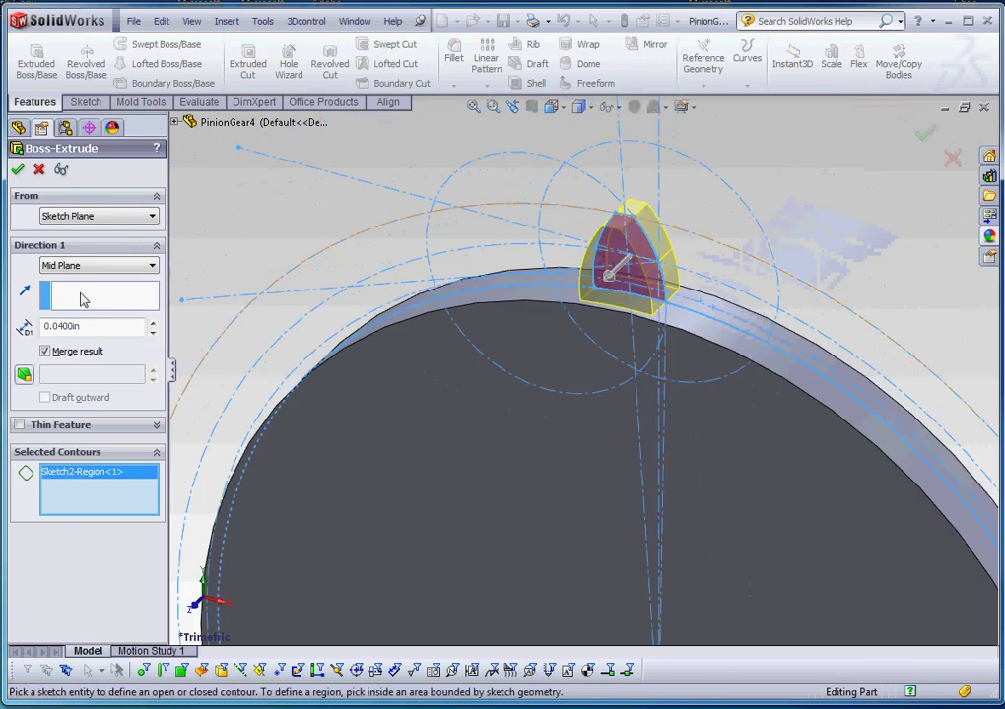
click(18, 173)
click(594, 464)
middle_drag(594, 464, 764, 283)
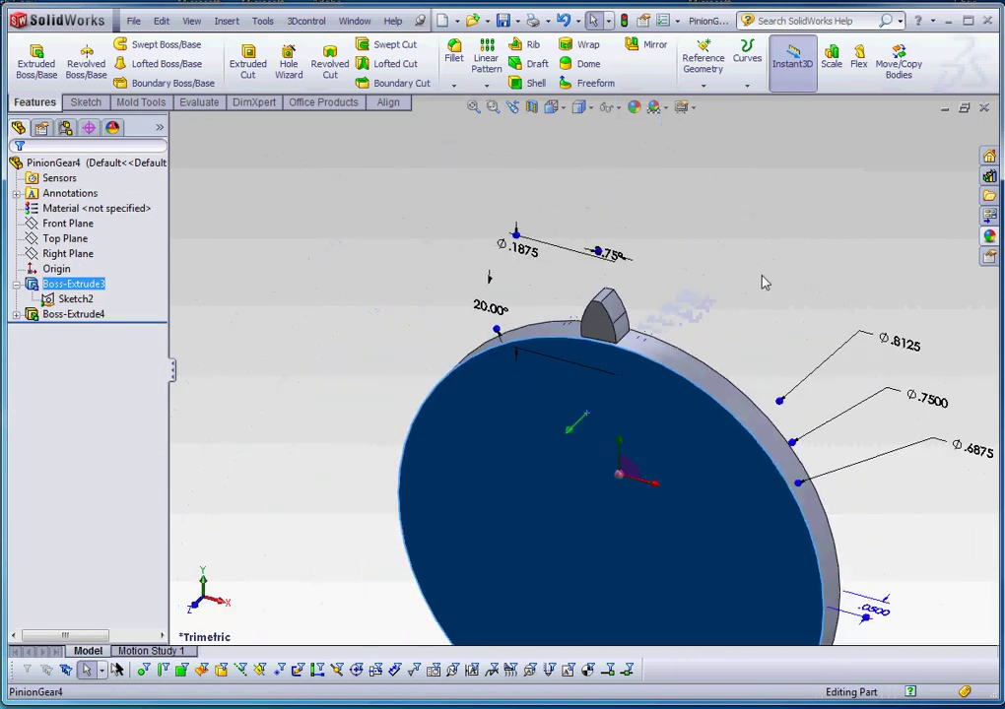
click(591, 237)
scroll(591, 238, up, 2)
Circular-pattern Boss-Extrude4 into 24 equally spaced teeth over 360°
scroll(640, 473, down, 3)
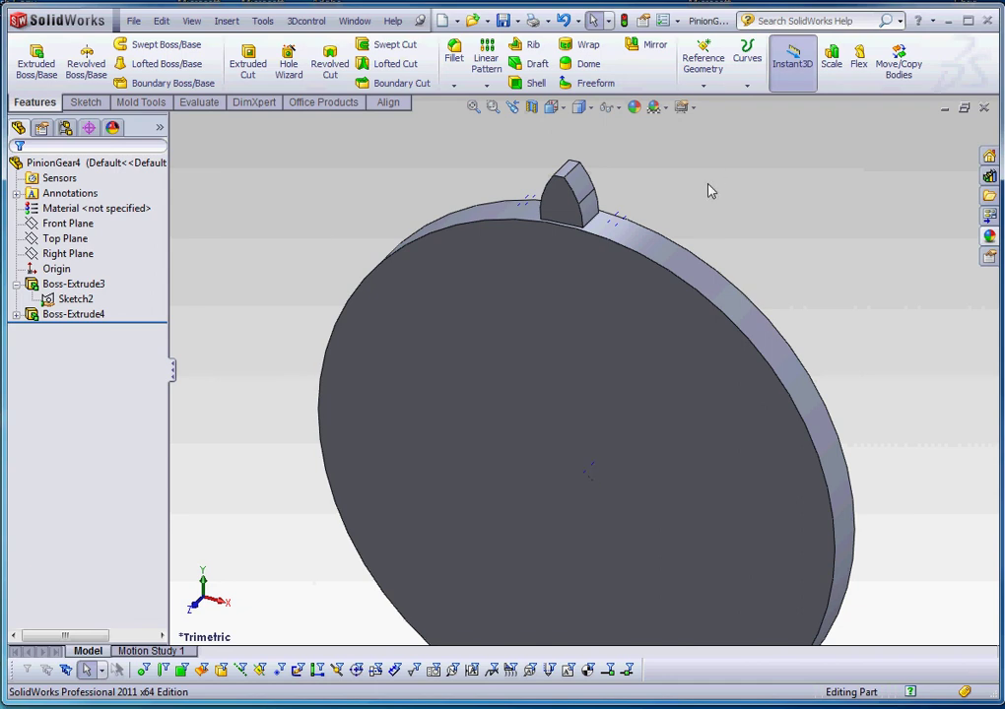
click(487, 86)
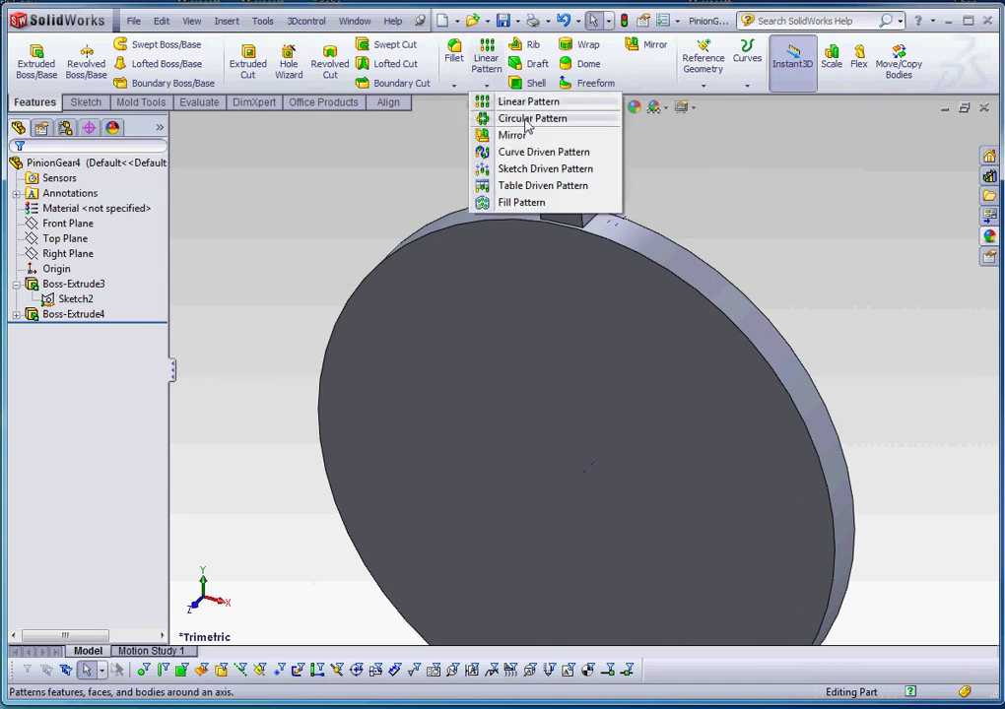
click(514, 119)
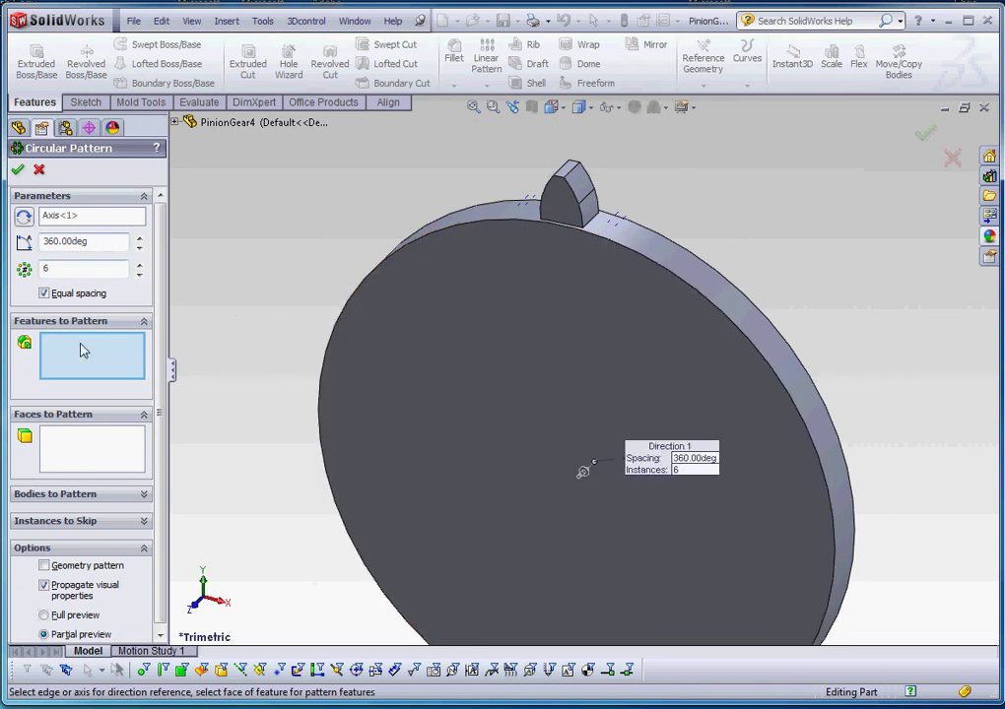
click(580, 192)
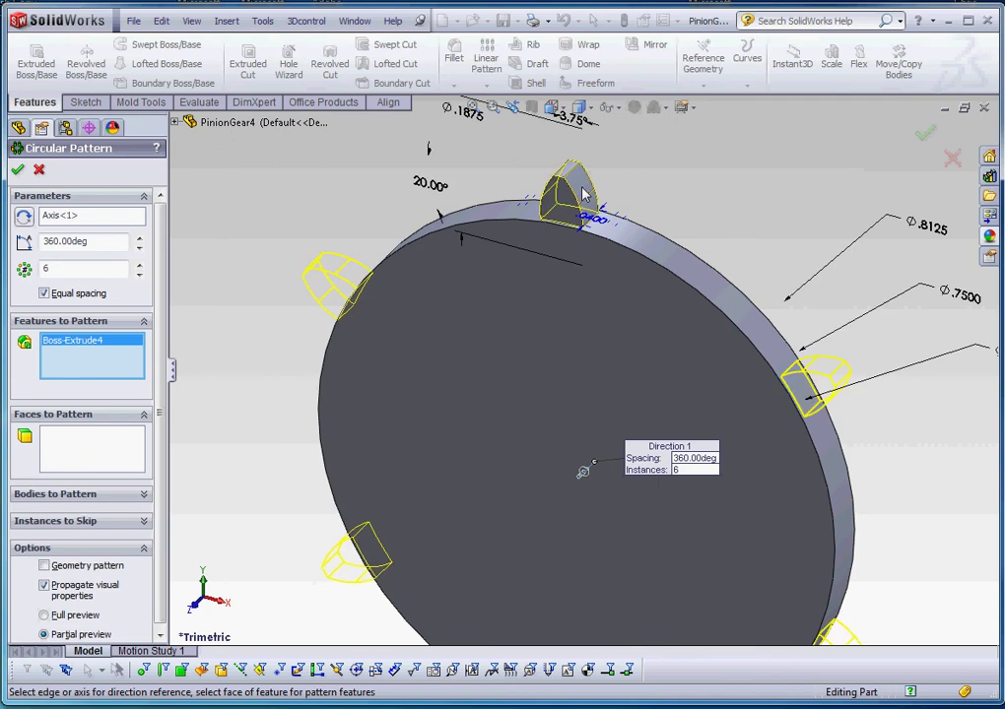
double_click(69, 269)
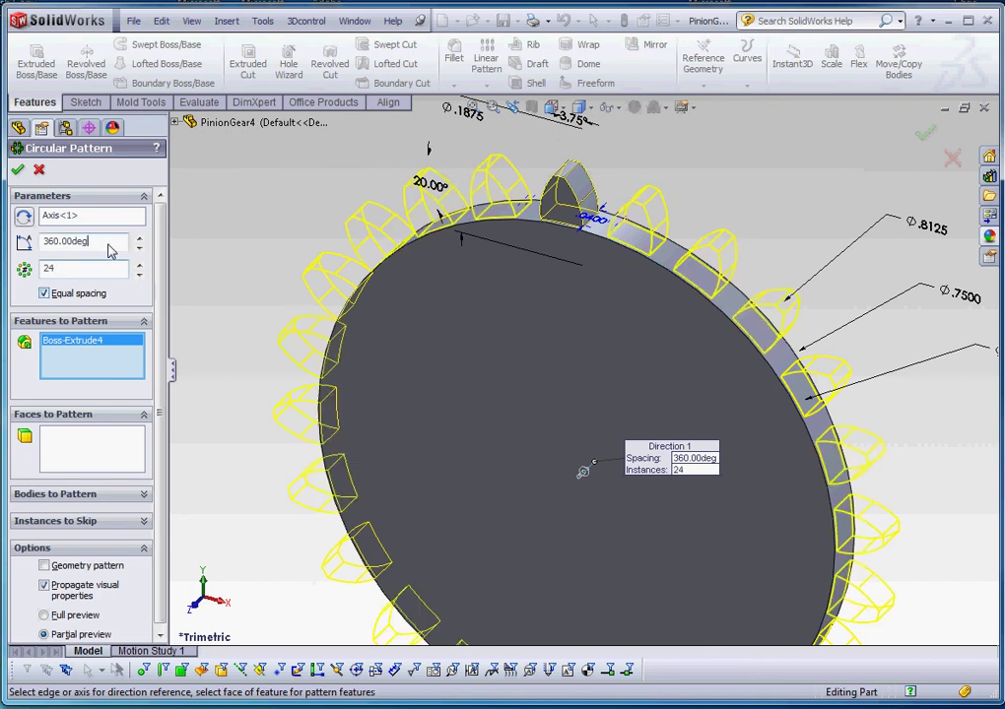
key(f)
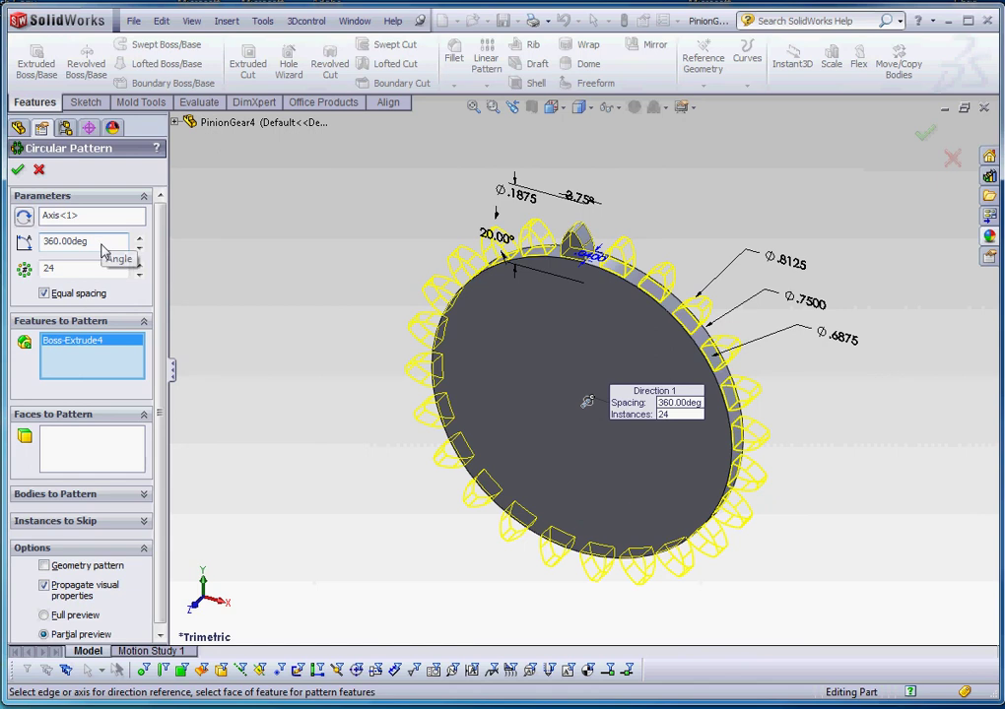
click(17, 171)
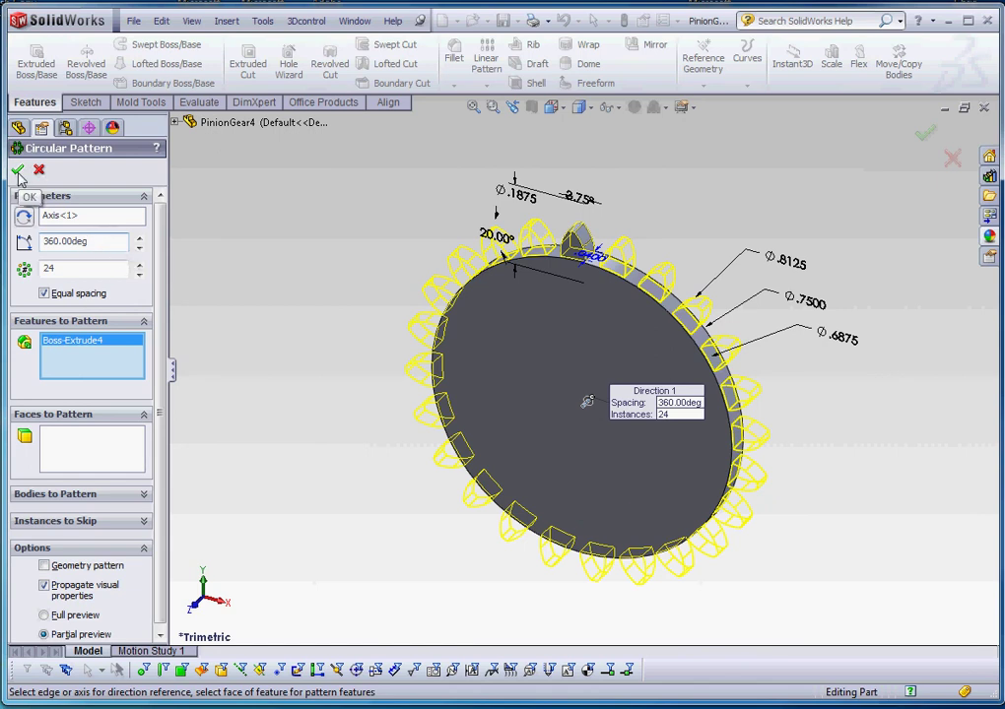
middle_drag(435, 394, 589, 391)
scroll(615, 425, down, 3)
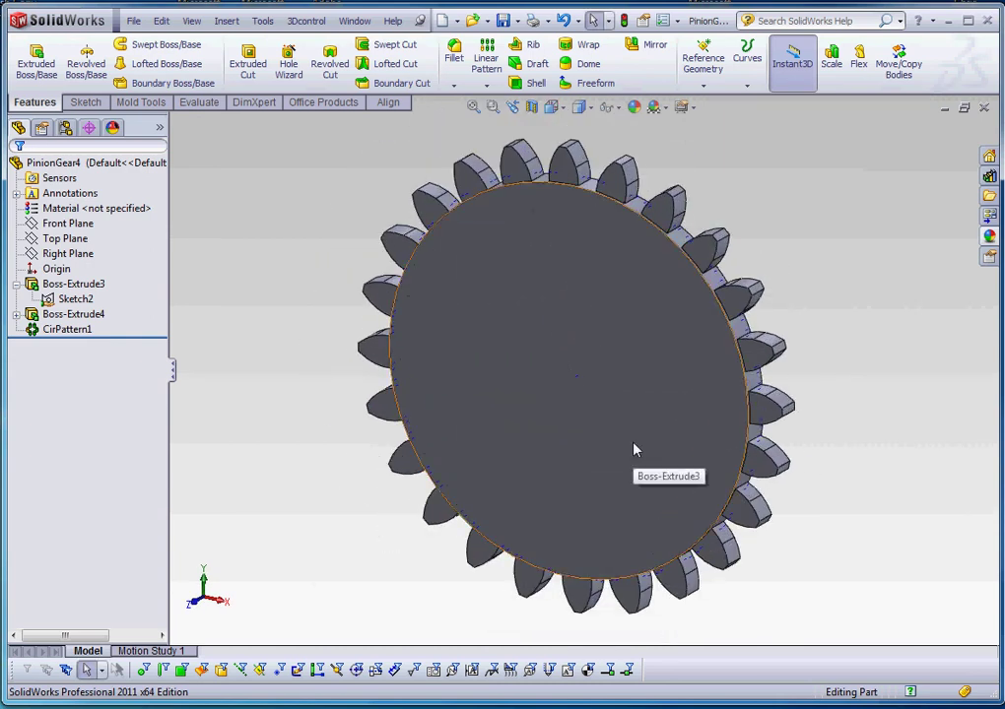